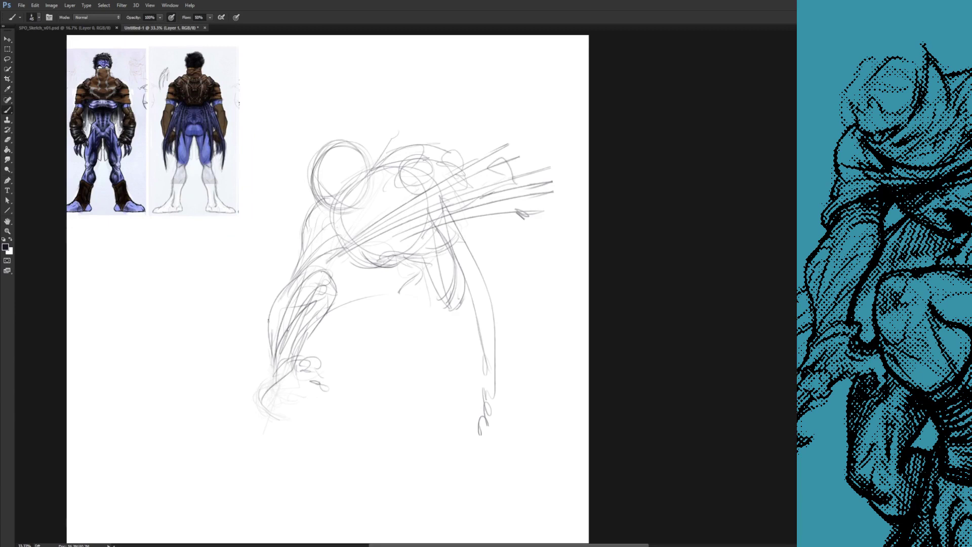
- Sketch the side of the figure's head and rough in the contours of the shoulders and upper back with the Brush
key("b")
mouse_move(329, 186)
left_mouse_down()
mouse_move(323, 223)
mouse_move(300, 212)
mouse_move(324, 172)
left_mouse_up()
left_click_drag(303, 224, 338, 236)
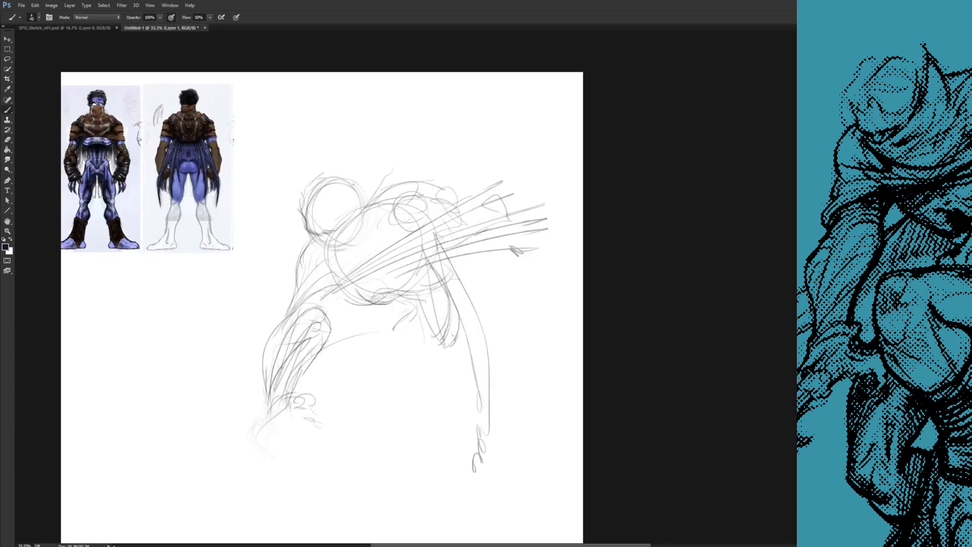
left_click_drag(416, 195, 439, 239)
left_click_drag(363, 196, 454, 203)
left_click_drag(390, 197, 459, 185)
- Sketch the scarf folds wrapping around the neck and lower face using a smaller brush
key("bracketleft")
key("bracketleft")
key("bracketleft")
key("bracketleft")
key("ctrl+plus")
mouse_move(335, 239)
left_mouse_down()
mouse_move(308, 284)
mouse_move(386, 302)
mouse_move(418, 296)
mouse_move(449, 255)
left_mouse_up()
left_click_drag(377, 317, 468, 327)
mouse_move(405, 339)
left_mouse_down()
mouse_move(497, 301)
mouse_move(527, 273)
left_mouse_up()
left_click_drag(482, 240, 420, 329)
left_click_drag(463, 260, 423, 329)
- Sketch the eyes, brow and hairline, and darken the edge where the scarf covers the mouth
left_click_drag(356, 309, 335, 352)
mouse_move(360, 306)
left_mouse_down()
mouse_move(377, 333)
mouse_move(418, 291)
left_mouse_up()
mouse_move(384, 311)
left_mouse_down()
mouse_move(413, 296)
mouse_move(408, 331)
left_mouse_up()
mouse_move(399, 338)
left_mouse_down()
mouse_move(412, 343)
mouse_move(500, 302)
left_mouse_up()
left_click_drag(385, 332, 407, 355)
left_click_drag(393, 231, 405, 232)
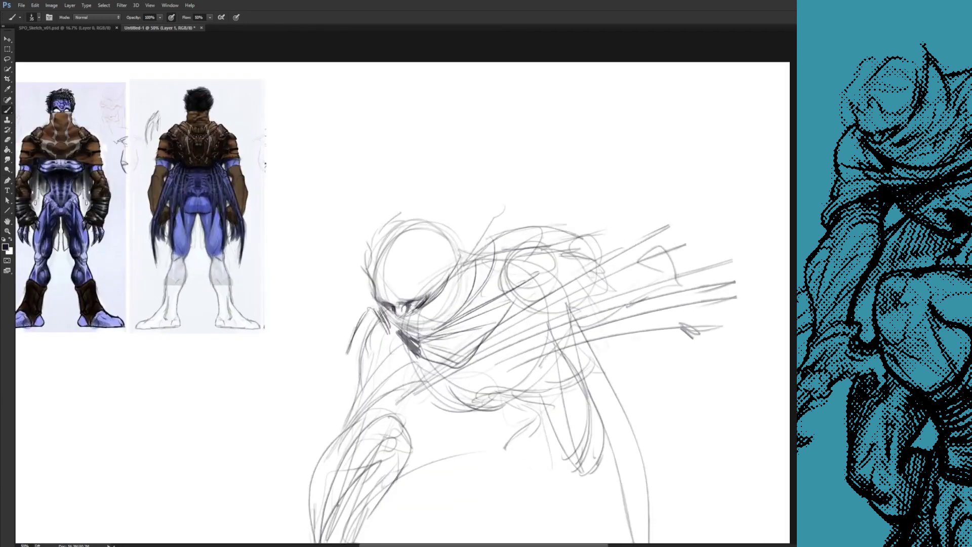
mouse_move(394, 268)
left_mouse_down()
mouse_move(418, 281)
mouse_move(456, 261)
mouse_move(451, 223)
mouse_move(453, 273)
left_mouse_up()
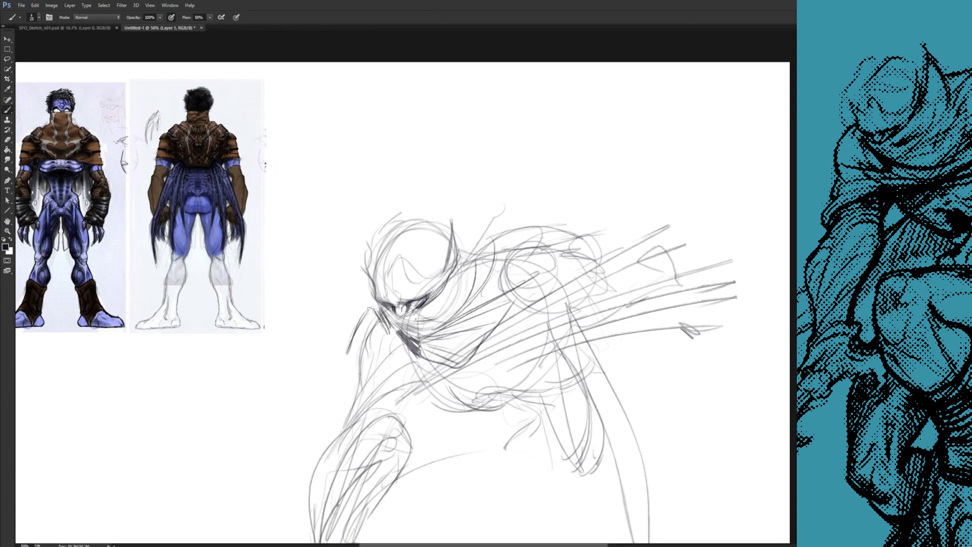
- Sketch the near shoulder's outline and the cape hem across the upper arm using a larger brush
key("ctrl+minus")
key("bracketright")
key("bracketright")
key("bracketright")
mouse_move(314, 269)
left_mouse_down()
mouse_move(307, 313)
mouse_move(295, 306)
left_mouse_up()
mouse_move(302, 278)
left_mouse_down()
mouse_move(301, 295)
mouse_move(356, 303)
left_mouse_up()
key("ctrl+z")
mouse_move(290, 318)
left_mouse_down()
mouse_move(386, 303)
mouse_move(373, 304)
left_mouse_up()
mouse_move(293, 335)
left_mouse_down()
mouse_move(353, 304)
mouse_move(292, 339)
left_mouse_up()
left_click_drag(303, 323, 277, 364)
key("ctrl+z")
left_click_drag(294, 329, 329, 320)
left_click_drag(328, 317, 332, 319)
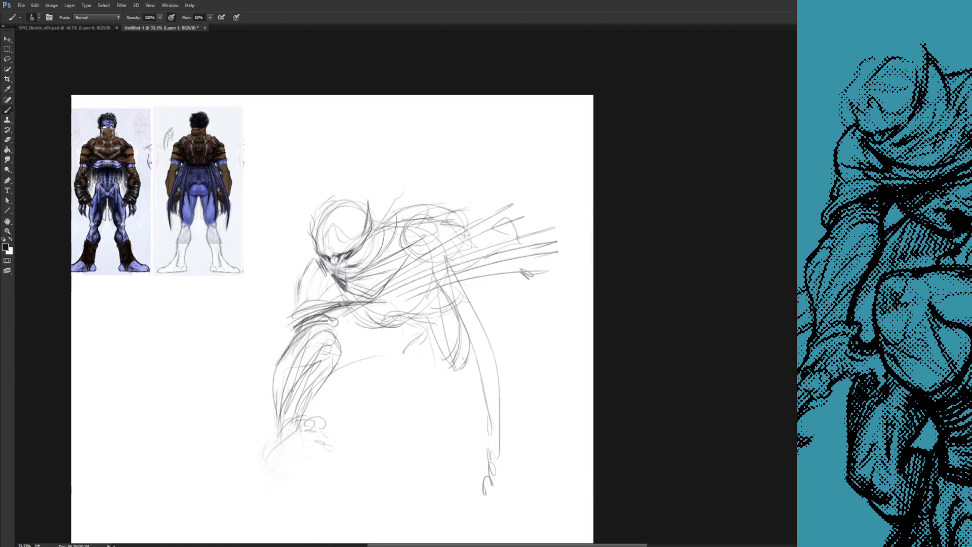
left_click_drag(315, 254, 299, 313)
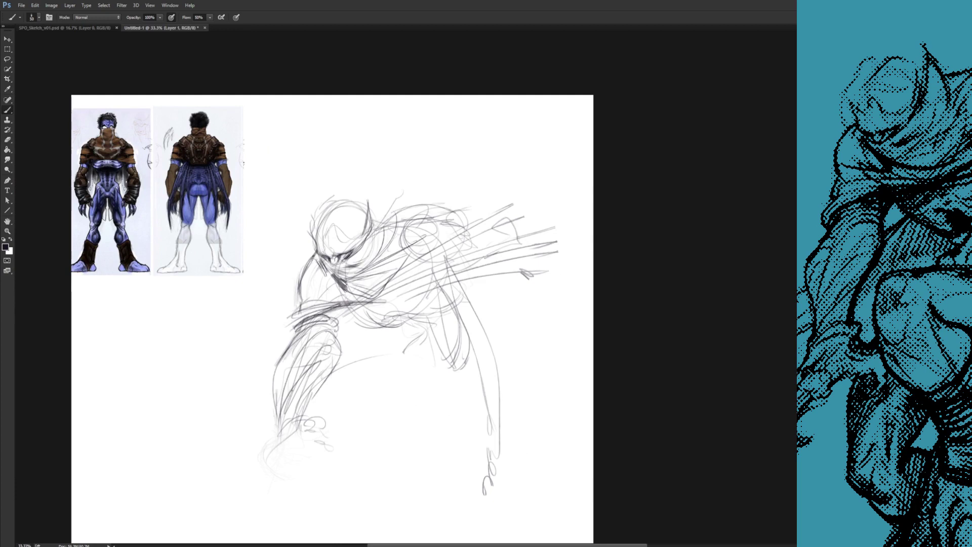
- Reinforce the planted arm's outline and draw long cape folds sweeping across the chest to the far shoulder
left_click_drag(306, 430, 336, 344)
left_click_drag(328, 378, 348, 314)
left_click_drag(336, 307, 481, 275)
left_click_drag(347, 287, 418, 268)
left_click_drag(309, 295, 399, 289)
left_click_drag(488, 207, 386, 293)
mouse_move(348, 269)
left_mouse_down()
mouse_move(324, 272)
mouse_move(376, 287)
left_mouse_up()
mouse_move(301, 392)
left_mouse_down()
mouse_move(312, 349)
mouse_move(312, 367)
left_mouse_up()
- Add loose hair strands over the head and an ear shape beside the face
mouse_move(335, 183)
left_mouse_down()
mouse_move(303, 228)
mouse_move(325, 252)
mouse_move(303, 244)
mouse_move(334, 207)
mouse_move(358, 215)
left_mouse_up()
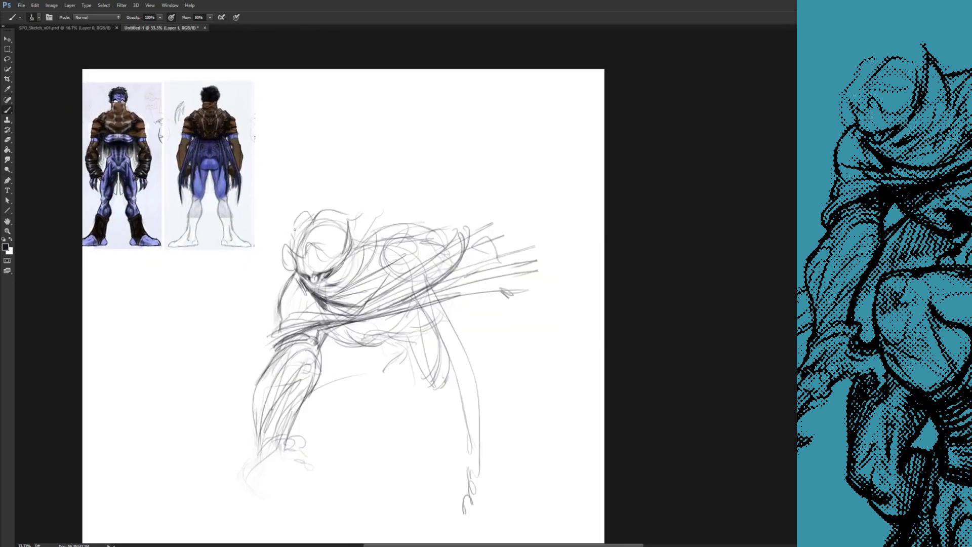
left_click_drag(295, 230, 292, 247)
left_click_drag(320, 250, 303, 186)
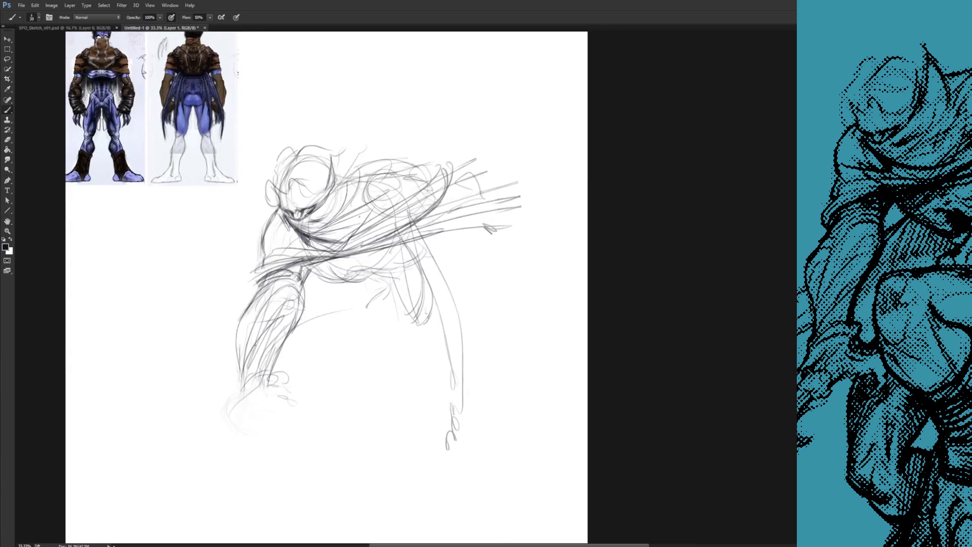
left_click_drag(354, 218, 351, 232)
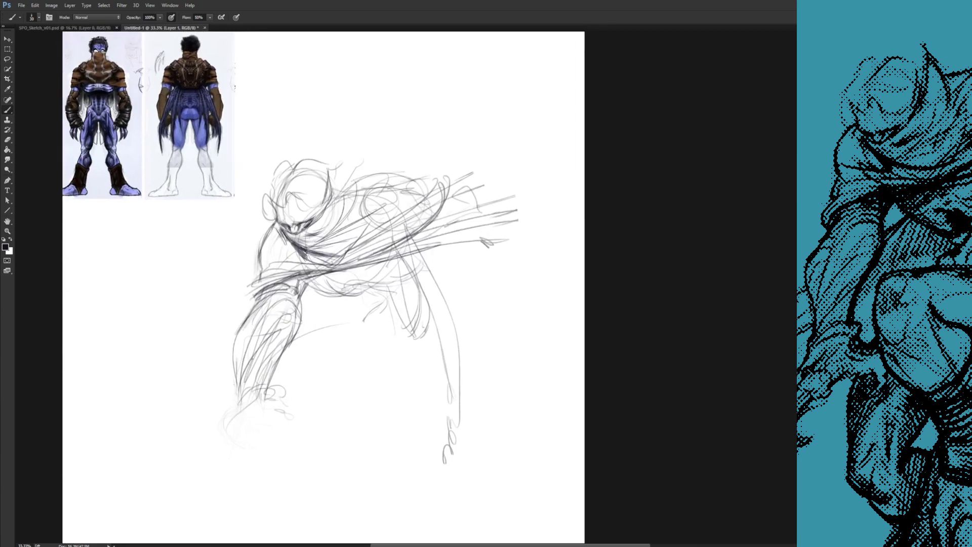
- Darken the curved underside of the chest below the cape
left_click_drag(309, 282, 376, 304)
left_click_drag(371, 284, 414, 284)
left_click_drag(337, 294, 382, 302)
left_click_drag(321, 228, 341, 333)
left_click_drag(131, 344, 122, 385)
left_click_drag(132, 356, 149, 443)
left_click_drag(132, 356, 144, 353)
key("ctrl+alt+z")
key("ctrl+alt+z")
key("ctrl+alt+z")
- Draw the cuff at the planted arm's wrist and strengthen the forearm and sleeve contours
mouse_move(212, 430)
left_mouse_down()
mouse_move(189, 345)
mouse_move(268, 405)
left_mouse_up()
left_click_drag(266, 394, 267, 414)
left_click_drag(281, 363, 266, 405)
left_click_drag(245, 327, 242, 361)
left_click_drag(258, 347, 243, 362)
mouse_move(244, 361)
left_mouse_down()
mouse_move(240, 330)
mouse_move(304, 288)
mouse_move(296, 285)
left_mouse_up()
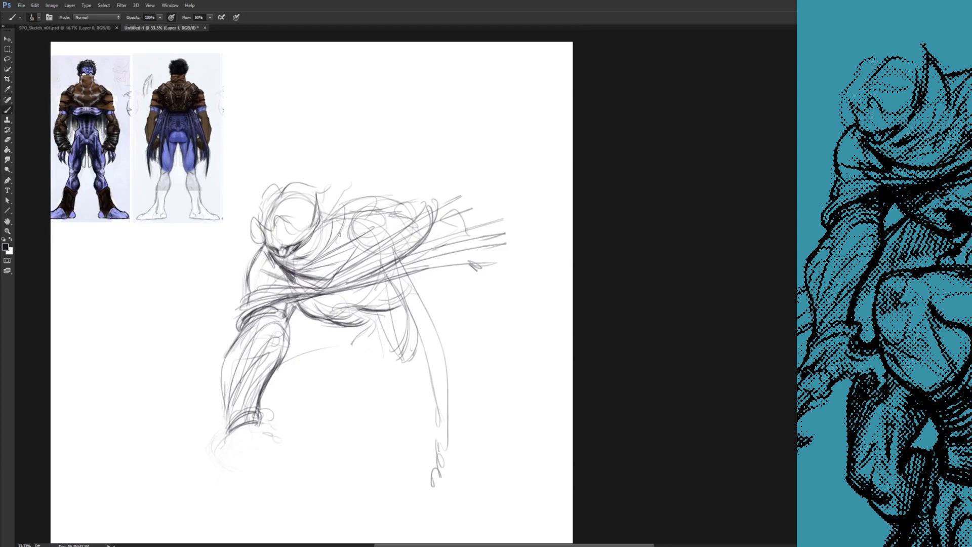
- Darken the far shoulder's rounded contour and sketch the torso lines down to the waist
left_click_drag(421, 239, 386, 269)
left_click_drag(348, 215, 373, 194)
left_click_drag(349, 213, 400, 194)
left_click_drag(400, 304, 374, 247)
left_click_drag(371, 255, 396, 254)
left_click_drag(379, 227, 382, 281)
- Sketch the bent leg below the torso with a large rounded thigh, a knee and a hip
left_click_drag(370, 351, 396, 332)
left_click_drag(397, 335, 397, 393)
left_click_drag(319, 347, 318, 371)
left_click_drag(341, 336, 319, 369)
left_click_drag(329, 344, 341, 335)
left_click_drag(349, 387, 368, 324)
mouse_move(256, 365)
left_mouse_down()
mouse_move(334, 294)
mouse_move(416, 355)
mouse_move(324, 304)
mouse_move(319, 365)
left_mouse_up()
left_click_drag(348, 301, 324, 385)
mouse_move(309, 355)
left_mouse_down()
mouse_move(377, 408)
mouse_move(380, 385)
mouse_move(314, 401)
mouse_move(309, 340)
left_mouse_up()
mouse_move(335, 298)
left_mouse_down()
mouse_move(373, 286)
mouse_move(411, 304)
mouse_move(415, 319)
left_mouse_up()
mouse_move(384, 375)
left_mouse_down()
mouse_move(412, 362)
mouse_move(384, 375)
left_mouse_up()
left_click_drag(431, 317, 382, 372)
left_click_drag(709, 465, 697, 459)
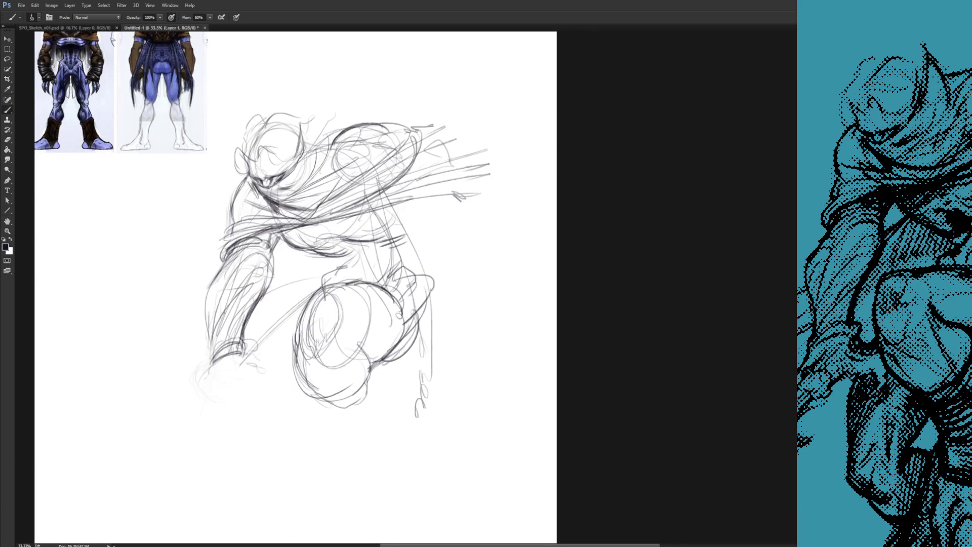
- Erase and rework the lower end of the bent leg, and outline the hip and back of the thigh
key("e")
mouse_move(295, 350)
left_mouse_down()
mouse_move(327, 403)
mouse_move(363, 417)
mouse_move(371, 403)
mouse_move(369, 422)
left_mouse_up()
key("b")
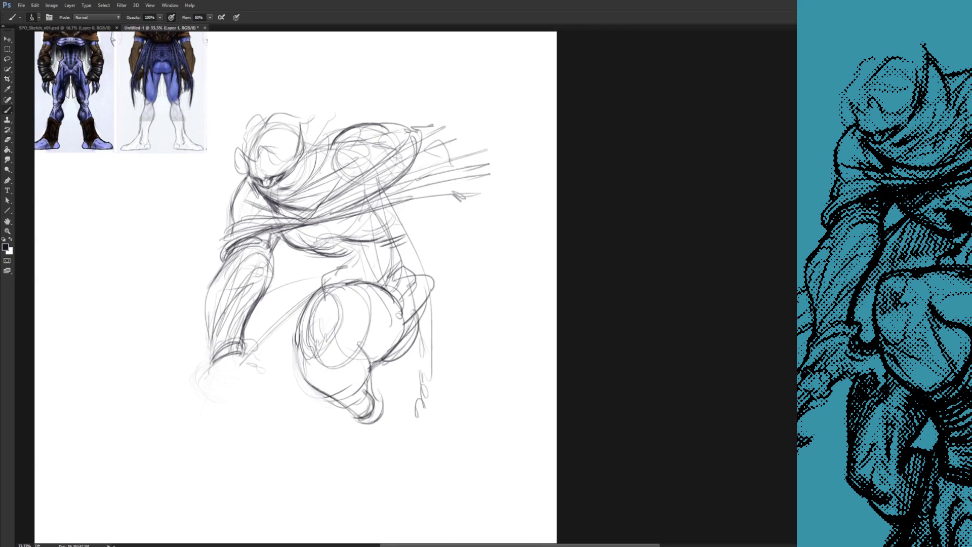
left_click_drag(393, 247, 394, 273)
left_click_drag(395, 274, 432, 293)
left_click_drag(431, 302, 410, 340)
- Draw the planted arm's hand with long curved claws and a bent thumb
left_click_drag(227, 362, 197, 411)
left_click_drag(221, 381, 250, 374)
left_click_drag(226, 393, 204, 416)
mouse_move(185, 413)
left_mouse_down()
mouse_move(182, 440)
mouse_move(193, 458)
left_mouse_up()
mouse_move(223, 408)
left_mouse_down()
mouse_move(253, 380)
mouse_move(258, 388)
left_mouse_up()
left_click_drag(184, 385, 195, 408)
left_click_drag(209, 426, 203, 450)
left_click_drag(203, 375, 187, 400)
left_click_drag(210, 354, 194, 395)
left_click_drag(243, 343, 251, 364)
left_click_drag(250, 356, 261, 369)
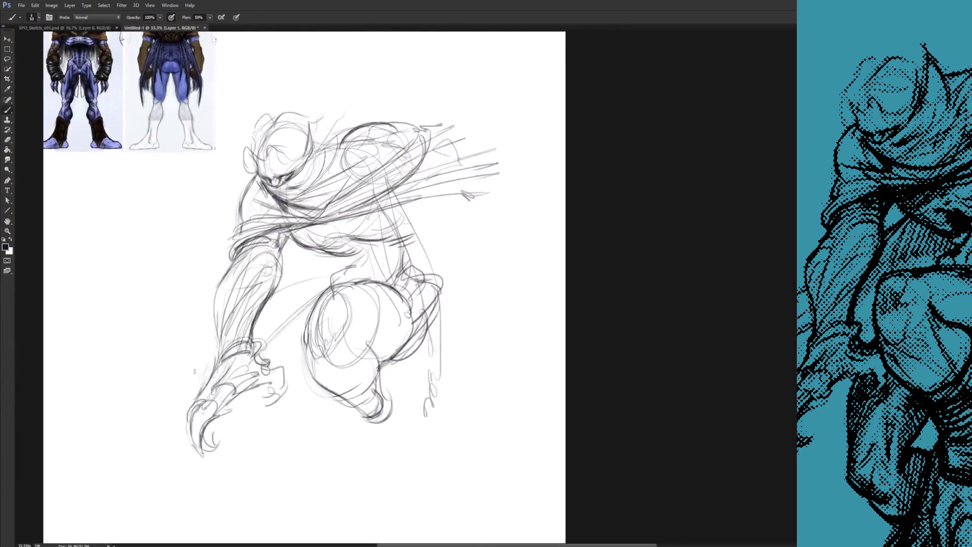
- Reinforce the planted forearm's contours and the hand's knuckles, and add strokes under the chest
left_click_drag(226, 273, 214, 358)
left_click_drag(256, 305, 218, 367)
left_click_drag(237, 276, 221, 363)
left_click_drag(233, 253, 252, 269)
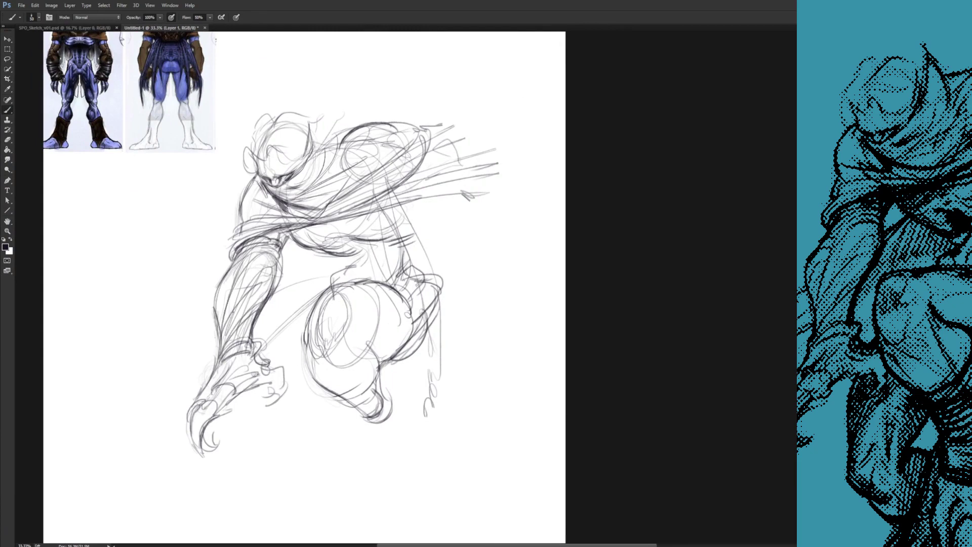
mouse_move(231, 360)
left_mouse_down()
mouse_move(198, 404)
mouse_move(225, 393)
mouse_move(197, 392)
left_mouse_up()
mouse_move(361, 242)
left_mouse_down()
mouse_move(363, 277)
mouse_move(364, 243)
mouse_move(408, 207)
left_mouse_up()
- Sketch the far hand as a curled clawed fist beyond the ends of the cape, erasing stray lines
mouse_move(420, 241)
left_mouse_down()
mouse_move(407, 199)
mouse_move(449, 189)
mouse_move(502, 195)
mouse_move(507, 217)
mouse_move(470, 213)
mouse_move(526, 238)
left_mouse_up()
mouse_move(491, 235)
left_mouse_down()
mouse_move(466, 248)
mouse_move(497, 235)
left_mouse_up()
key("e")
mouse_move(492, 196)
left_mouse_down()
mouse_move(473, 220)
mouse_move(492, 191)
left_mouse_up()
key("b")
left_click_drag(494, 212, 499, 232)
left_click_drag(493, 189, 528, 208)
left_click_drag(529, 205, 521, 226)
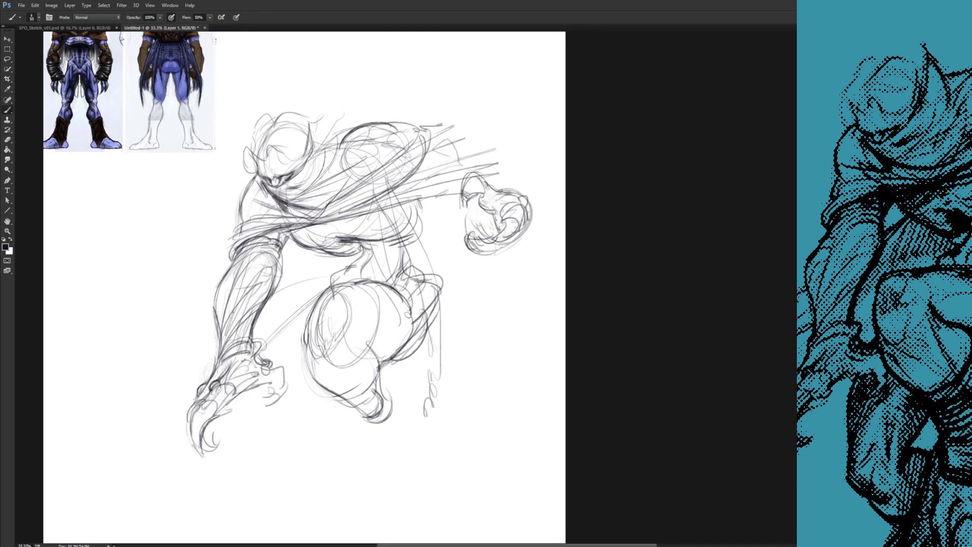
left_click_drag(497, 188, 514, 209)
- Add contour lines to the chest and side of the torso, and refine the hair around the head
mouse_move(354, 228)
left_mouse_down()
mouse_move(385, 291)
mouse_move(431, 276)
left_mouse_up()
left_click_drag(378, 290, 417, 272)
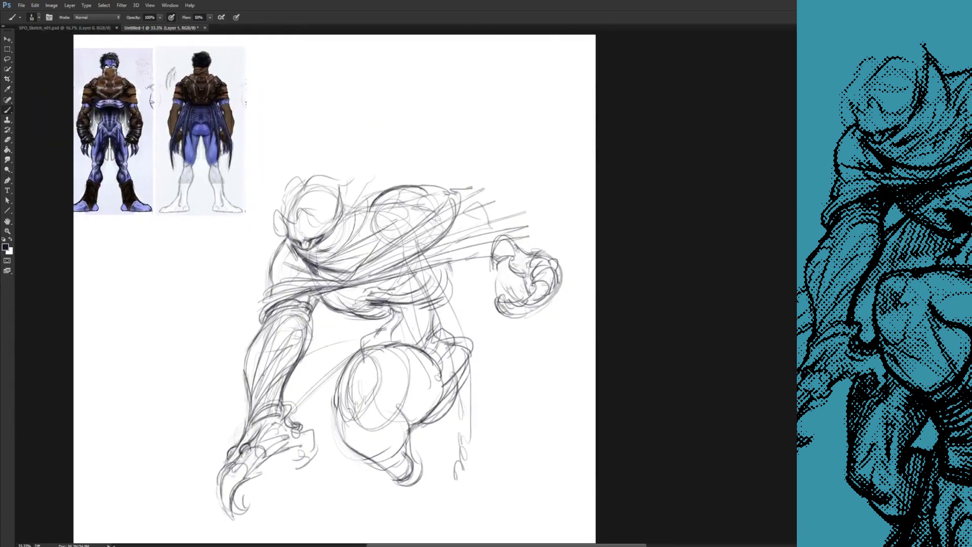
left_click_drag(332, 303, 351, 306)
left_click_drag(336, 293, 354, 303)
mouse_move(327, 179)
left_mouse_down()
mouse_move(311, 133)
mouse_move(300, 190)
mouse_move(308, 168)
left_mouse_up()
mouse_move(282, 202)
left_mouse_down()
mouse_move(304, 218)
mouse_move(302, 175)
left_mouse_up()
left_click_drag(339, 366, 324, 349)
- Erase the lower leg and the old hanging arm, and redraw the waist and hip contours
key("e")
left_click_drag(415, 286, 392, 350)
key("b")
mouse_move(426, 314)
left_mouse_down()
mouse_move(405, 263)
mouse_move(411, 300)
mouse_move(386, 343)
left_mouse_up()
mouse_move(414, 301)
left_mouse_down()
mouse_move(383, 351)
mouse_move(361, 352)
mouse_move(379, 350)
left_mouse_up()
mouse_move(365, 350)
left_mouse_down()
mouse_move(388, 330)
mouse_move(369, 359)
mouse_move(392, 388)
left_mouse_up()
key("e")
left_click_drag(450, 327, 447, 380)
key("b")
mouse_move(316, 266)
left_mouse_down()
mouse_move(307, 324)
mouse_move(385, 257)
left_mouse_up()
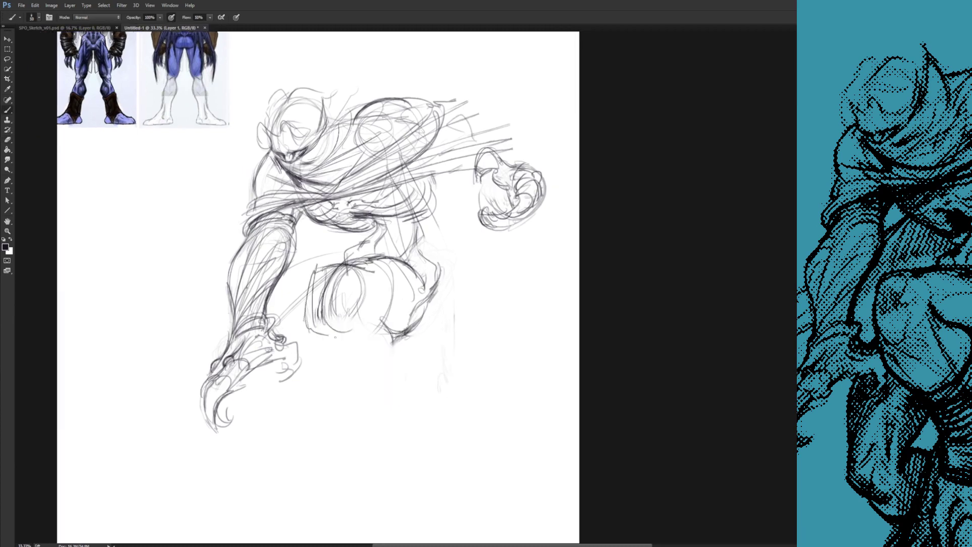
- Erase the rounded knee and redraw the front of the thigh as a blocky form
key("e")
key("bracketright")
left_click_drag(316, 324, 342, 293)
key("b")
left_click_drag(356, 261, 313, 269)
mouse_move(314, 266)
left_mouse_down()
mouse_move(308, 324)
mouse_move(294, 335)
mouse_move(323, 323)
mouse_move(328, 334)
left_mouse_up()
- Flip the canvas horizontally and refine the bent leg's blocky knee and upper thigh line
key("ctrl+shift+h")
left_click_drag(307, 316, 348, 359)
mouse_move(244, 332)
left_mouse_down()
mouse_move(261, 261)
mouse_move(244, 216)
left_mouse_up()
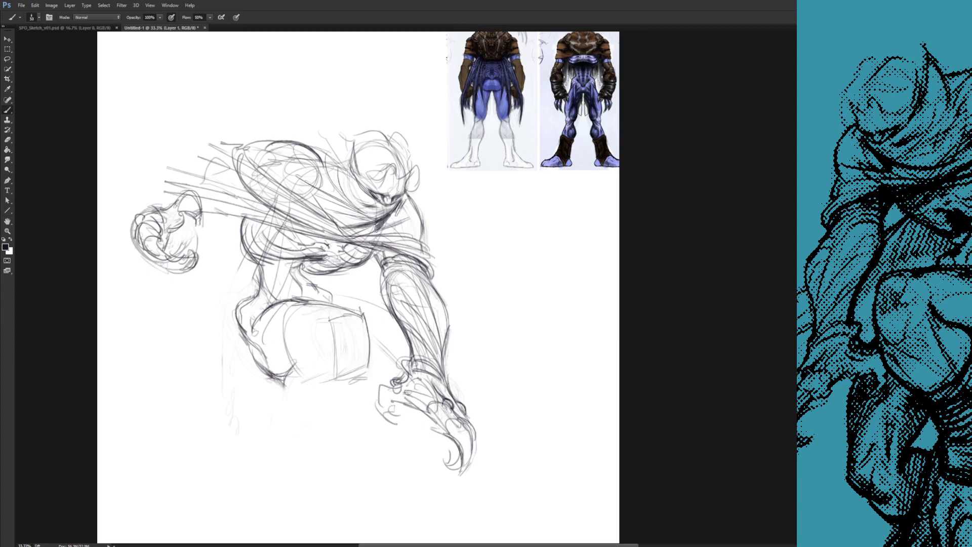
key("e")
key("b")
mouse_move(261, 290)
left_mouse_down()
mouse_move(242, 313)
mouse_move(290, 299)
left_mouse_up()
- Draw the raised arm and draped sleeve connecting the clawed fist to the far shoulder
mouse_move(158, 187)
left_mouse_down()
mouse_move(211, 222)
mouse_move(172, 243)
left_mouse_up()
left_click_drag(146, 209, 183, 171)
left_click_drag(169, 165, 269, 215)
mouse_move(161, 173)
left_mouse_down()
mouse_move(269, 219)
mouse_move(194, 149)
left_mouse_up()
left_click_drag(243, 147, 247, 192)
left_click_drag(242, 181, 341, 199)
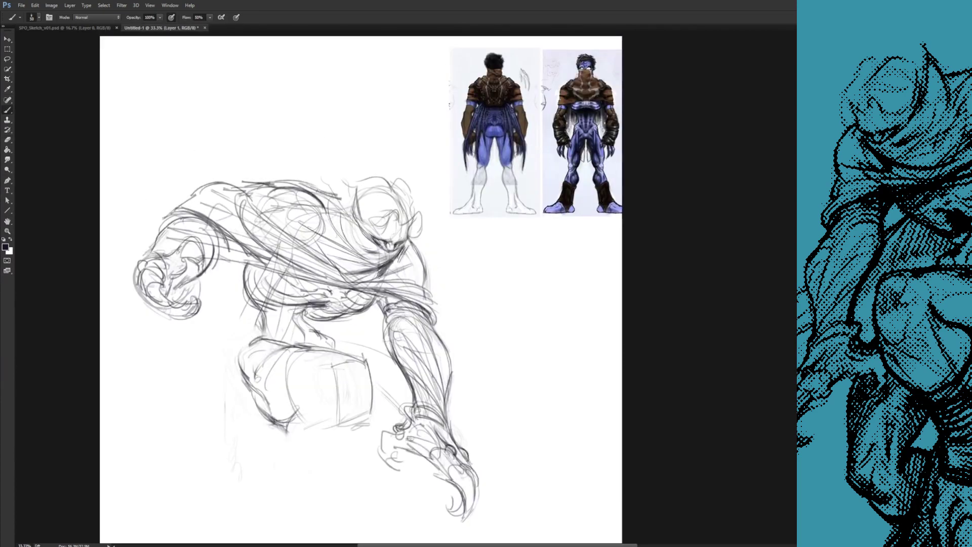
- Erase part of the blocky thigh and rough in the lower leg beneath the bent knee
scroll(223, 344, "down", 2)
scroll(353, 193, "down", 1)
key("e")
key("b")
left_click_drag(319, 339, 322, 363)
left_click_drag(289, 385, 361, 455)
left_click_drag(267, 351, 365, 481)
left_click_drag(375, 316, 353, 449)
mouse_move(264, 369)
left_mouse_down()
mouse_move(314, 447)
mouse_move(358, 478)
mouse_move(335, 373)
left_mouse_up()
mouse_move(303, 381)
left_mouse_down()
mouse_move(370, 335)
mouse_move(354, 355)
left_mouse_up()
- Flip the canvas horizontally, erase the rough lower-leg lines and redraw the top contour of the thigh
key("e")
key("ctrl+shift+h")
left_click_drag(430, 390, 350, 497)
key("b")
mouse_move(331, 300)
left_mouse_down()
mouse_move(325, 347)
mouse_move(427, 276)
left_mouse_up()
- Lasso the bent thigh and hip, move them slightly lower from the torso with Free Transform, and deselect
key("e")
key("l")
mouse_move(332, 259)
left_mouse_down()
mouse_move(328, 232)
mouse_move(464, 258)
mouse_move(315, 329)
mouse_move(330, 260)
left_mouse_up()
key("ctrl+t")
left_click_drag(467, 278, 454, 299)
key("Return")
key("ctrl+d")
- Strengthen the cape's lower edge and rough in the contours of the knee and lower legs
key("e")
key("b")
left_click_drag(337, 229, 451, 197)
left_click_drag(393, 216, 467, 191)
mouse_move(354, 325)
left_mouse_down()
mouse_move(421, 251)
mouse_move(346, 299)
mouse_move(347, 287)
left_mouse_up()
left_click_drag(325, 340, 379, 361)
left_click_drag(282, 368, 264, 437)
left_click_drag(315, 365, 259, 525)
key("ctrl+z")
- Sketch the far leg's long sweeping contours and the inner curves of the near thigh
left_click_drag(369, 363, 360, 322)
left_click_drag(258, 399, 348, 477)
left_click_drag(271, 381, 354, 480)
left_click_drag(358, 268, 335, 276)
mouse_move(304, 331)
left_mouse_down()
mouse_move(354, 301)
mouse_move(365, 324)
left_mouse_up()
left_click_drag(338, 287, 358, 348)
- Erase the rough lines under the knee and redraw the near shin tapering toward the ankle
key("e")
left_click_drag(304, 337, 351, 334)
key("b")
mouse_move(288, 317)
left_mouse_down()
mouse_move(349, 375)
mouse_move(342, 378)
left_mouse_up()
left_click_drag(304, 343, 335, 393)
left_click_drag(372, 330, 338, 391)
- Sketch the near foot with splayed, pointed toes below the shin
mouse_move(324, 395)
left_mouse_down()
mouse_move(315, 448)
mouse_move(337, 481)
mouse_move(389, 464)
left_mouse_up()
left_click_drag(377, 428, 385, 446)
left_click_drag(349, 446, 355, 489)
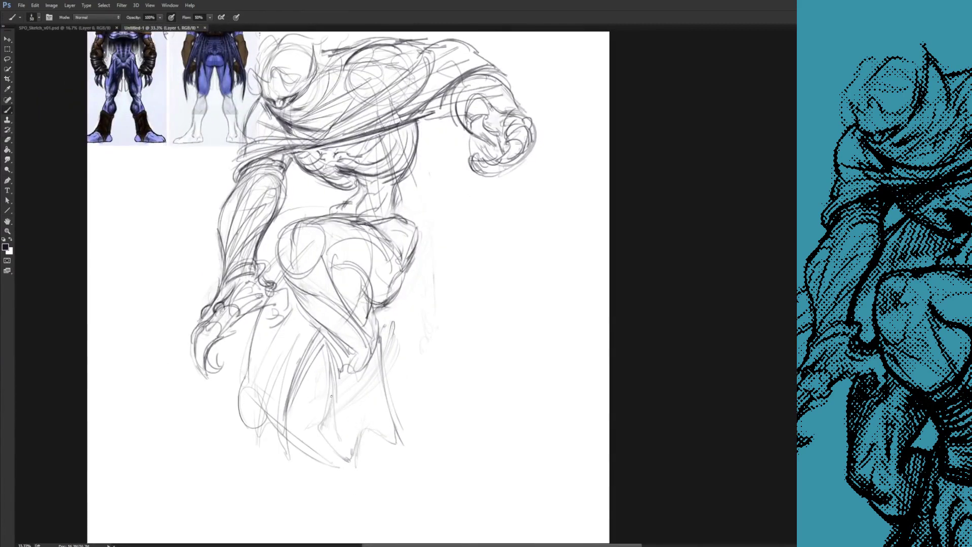
left_click_drag(332, 396, 324, 446)
mouse_move(322, 416)
left_mouse_down()
mouse_move(332, 461)
mouse_move(350, 480)
left_mouse_up()
left_click_drag(356, 430, 345, 472)
left_click_drag(336, 404, 328, 417)
mouse_move(398, 433)
left_mouse_down()
mouse_move(406, 460)
mouse_move(385, 355)
mouse_move(380, 418)
mouse_move(369, 304)
mouse_move(328, 385)
left_mouse_up()
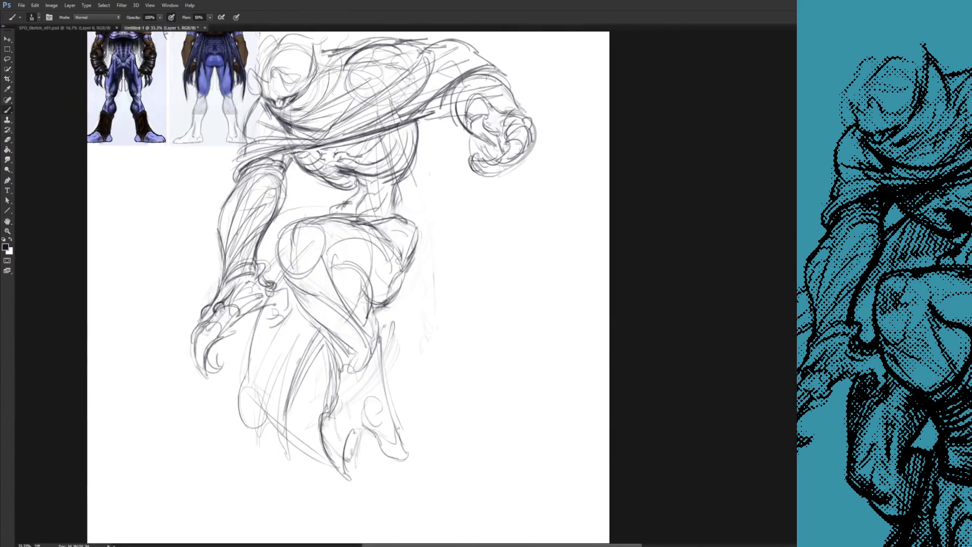
- Define the calf and ankle contours that join the near shin to the foot
left_click_drag(320, 331, 334, 399)
left_click_drag(318, 320, 335, 392)
left_click_drag(390, 309, 381, 333)
left_click_drag(327, 412, 383, 425)
left_click_drag(422, 272, 432, 286)
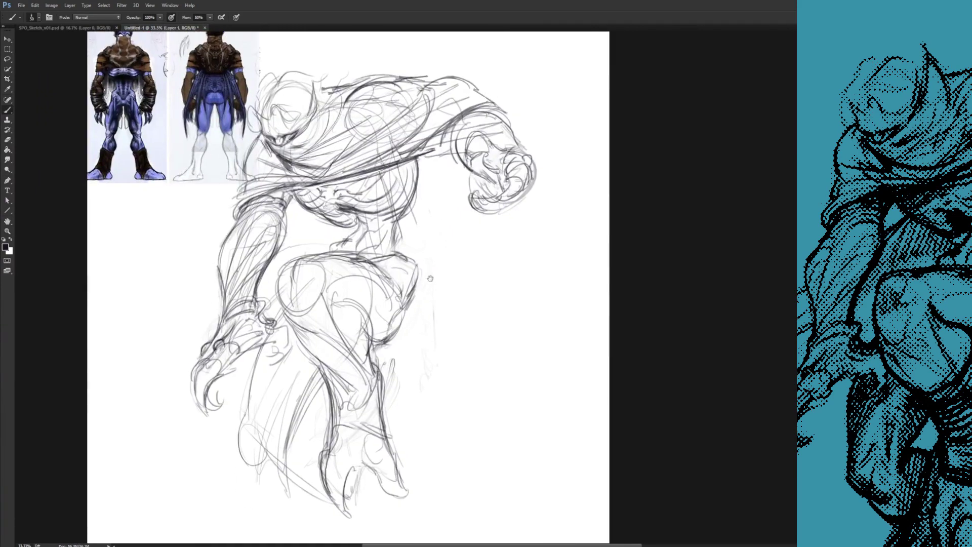
- Flip the canvas horizontally, sketch loose drapery behind the waist and hatch the shadow under the raised sleeve
key("ctrl+shift+h")
left_click_drag(292, 495, 337, 461)
mouse_move(281, 266)
left_mouse_down()
mouse_move(303, 394)
mouse_move(293, 316)
mouse_move(306, 251)
left_mouse_up()
left_click_drag(350, 229, 349, 289)
mouse_move(239, 186)
left_mouse_down()
mouse_move(244, 211)
mouse_move(262, 208)
left_mouse_up()
left_click_drag(201, 303, 273, 267)
left_click_drag(196, 314, 236, 276)
left_click_drag(282, 286, 278, 307)
mouse_move(275, 272)
left_mouse_down()
mouse_move(270, 310)
mouse_move(251, 299)
left_mouse_up()
left_click_drag(265, 307, 292, 314)
- Erase the stray drapery lines behind the waist and refine the raised forearm near the clawed fist
key("ctrl+minus")
key("e")
left_click_drag(312, 253, 360, 218)
key("b")
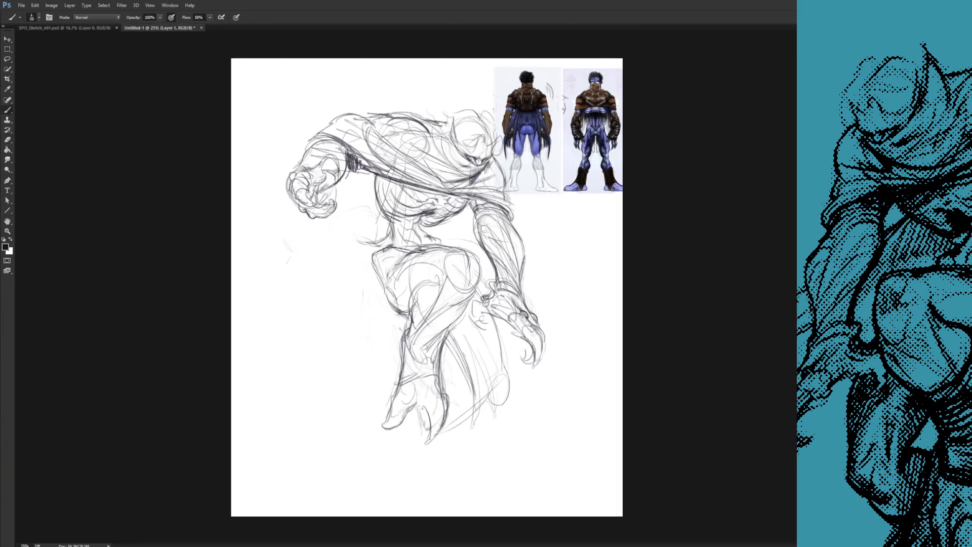
left_click_drag(298, 159, 331, 148)
left_click_drag(322, 143, 344, 177)
- Refine the hanging forearm's outline and sketch the far lower leg and foot behind the near leg
left_click_drag(518, 234, 525, 268)
left_click_drag(448, 338, 475, 393)
mouse_move(486, 364)
left_mouse_down()
mouse_move(479, 406)
mouse_move(499, 361)
left_mouse_up()
left_click_drag(499, 361, 491, 408)
left_click_drag(442, 456, 466, 479)
left_click_drag(448, 426, 448, 455)
left_click_drag(465, 397, 456, 448)
mouse_move(468, 375)
left_mouse_down()
mouse_move(457, 398)
mouse_move(479, 469)
left_mouse_up()
mouse_move(502, 405)
left_mouse_down()
mouse_move(478, 483)
mouse_move(457, 482)
left_mouse_up()
- Scale the figure sketch down and reposition it on the canvas, adding rough lines below its feet
key("ctrl+t")
left_click_drag(545, 109, 511, 151)
key("Return")
mouse_move(447, 433)
left_mouse_down()
mouse_move(456, 467)
mouse_move(434, 457)
left_mouse_up()
left_click_drag(436, 455, 461, 501)
- Flip the canvas horizontally, erase the old far-leg lines and redraw the far knee and the form beneath the foot
key("ctrl+shift+h")
key("e")
mouse_move(389, 408)
left_mouse_down()
mouse_move(384, 398)
mouse_move(369, 433)
left_mouse_up()
key("b")
left_click_drag(468, 377, 466, 432)
left_click_drag(439, 405, 458, 446)
key("e")
key("b")
mouse_move(393, 365)
left_mouse_down()
mouse_move(413, 390)
mouse_move(399, 379)
mouse_move(423, 383)
left_mouse_up()
mouse_move(474, 362)
left_mouse_down()
mouse_move(477, 391)
mouse_move(446, 425)
mouse_move(443, 448)
left_mouse_up()
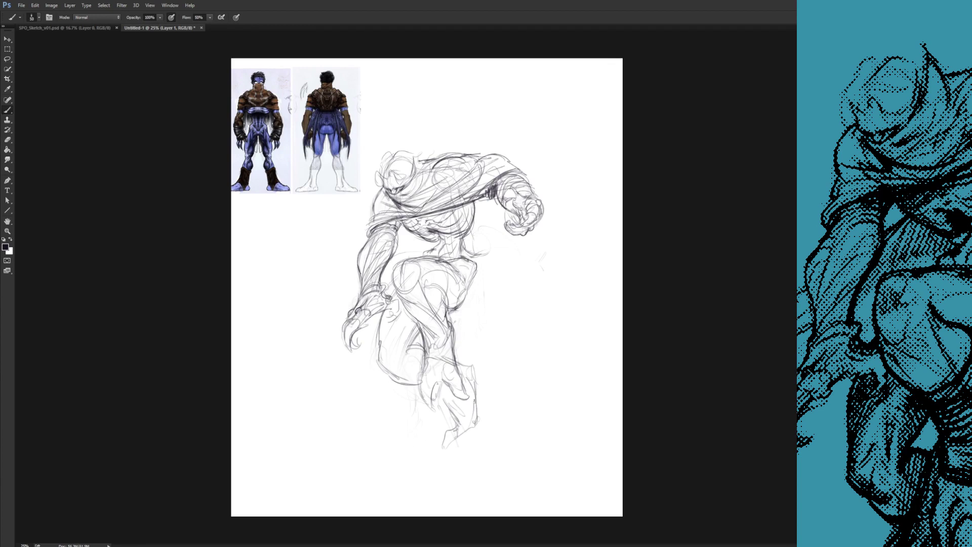
- Add contour strokes to the near knee and the far bent leg
mouse_move(398, 263)
left_mouse_down()
mouse_move(394, 285)
mouse_move(401, 278)
left_mouse_up()
mouse_move(408, 276)
left_mouse_down()
mouse_move(402, 285)
mouse_move(413, 282)
left_mouse_up()
left_click_drag(394, 285, 409, 290)
mouse_move(378, 358)
left_mouse_down()
mouse_move(393, 348)
mouse_move(402, 376)
mouse_move(401, 364)
left_mouse_up()
left_click_drag(408, 347, 422, 350)
- Outline the angular form beneath and behind the near foot and touch up the calf
left_click_drag(390, 379, 480, 386)
mouse_move(479, 381)
left_mouse_down()
mouse_move(474, 424)
mouse_move(454, 429)
left_mouse_up()
mouse_move(447, 424)
left_mouse_down()
mouse_move(464, 434)
mouse_move(435, 451)
left_mouse_up()
left_click_drag(475, 405, 477, 430)
left_click_drag(445, 399, 454, 429)
mouse_move(458, 360)
left_mouse_down()
mouse_move(479, 368)
mouse_move(482, 405)
left_mouse_up()
left_click_drag(462, 360, 481, 380)
left_click_drag(448, 321, 454, 332)
- Erase the lines behind the foot and draw long diagonal lines from the foot toward the canvas bottom
key("e")
left_click_drag(498, 366, 466, 457)
key("b")
mouse_move(415, 387)
left_mouse_down()
mouse_move(394, 461)
mouse_move(336, 515)
left_mouse_up()
left_click_drag(400, 415, 357, 516)
left_click_drag(431, 384, 418, 416)
- Sketch a long hanging strip behind the figure with a curved edge linking it to the leg
left_click_drag(512, 314, 535, 471)
left_click_drag(547, 364, 557, 438)
left_click_drag(463, 335, 542, 312)
left_click_drag(526, 326, 537, 343)
- Add inner lines and jagged ends to the rough forms below the foot
left_click_drag(416, 419, 409, 433)
left_click_drag(416, 468, 407, 499)
left_click_drag(479, 377, 474, 435)
left_click_drag(440, 407, 462, 403)
left_click_drag(408, 445, 405, 507)
left_click_drag(385, 486, 360, 516)
- Sketch the tattered cape spreading below the raised fist, with interior folds and a scalloped hem
mouse_move(477, 252)
left_mouse_down()
mouse_move(508, 220)
mouse_move(587, 338)
left_mouse_up()
left_click_drag(575, 255, 563, 335)
left_click_drag(541, 229, 573, 250)
left_click_drag(507, 244, 505, 287)
left_click_drag(537, 267, 514, 334)
mouse_move(504, 253)
left_mouse_down()
mouse_move(506, 303)
mouse_move(583, 296)
left_mouse_up()
- Draw tattered cape strips behind the hanging arm and reinforce the curved edge behind the leg
left_click_drag(412, 232, 399, 256)
left_click_drag(353, 276, 319, 326)
left_click_drag(351, 294, 325, 324)
left_click_drag(456, 334, 513, 309)
left_click_drag(491, 311, 533, 347)
- Sketch the rounded form below the foot and define the near foot's toes
mouse_move(415, 384)
left_mouse_down()
mouse_move(400, 411)
mouse_move(381, 467)
left_mouse_up()
mouse_move(416, 403)
left_mouse_down()
mouse_move(378, 466)
mouse_move(432, 406)
left_mouse_up()
left_click_drag(389, 462, 454, 416)
mouse_move(440, 405)
left_mouse_down()
mouse_move(460, 418)
mouse_move(438, 383)
left_mouse_up()
left_click_drag(439, 383, 456, 400)
- Darken the knee contour and add wrapped bands around the near shin
left_click_drag(406, 311, 422, 319)
left_click_drag(442, 288, 420, 325)
left_click_drag(423, 327, 449, 345)
left_click_drag(432, 351, 449, 361)
- Refine the waist, the cape strips behind the hanging arm and the lowered hand's claws
left_click_drag(424, 236, 440, 258)
left_click_drag(354, 266, 317, 303)
left_click_drag(329, 311, 322, 331)
left_click_drag(400, 296, 353, 347)
left_click_drag(378, 310, 366, 322)
- Strengthen the cape's outer edge trailing from the raised fist and add a curl beside the fist
left_click_drag(508, 220, 519, 230)
mouse_move(512, 199)
left_mouse_down()
mouse_move(528, 225)
mouse_move(504, 211)
left_mouse_up()
left_click_drag(501, 199, 581, 304)
mouse_move(491, 234)
left_mouse_down()
mouse_move(468, 253)
mouse_move(491, 215)
mouse_move(494, 225)
left_mouse_up()
- Darken the contours of the bent thigh, knee and upper shin
left_click_drag(428, 240, 468, 271)
left_click_drag(403, 263, 446, 258)
mouse_move(448, 279)
left_mouse_down()
mouse_move(423, 307)
mouse_move(430, 319)
left_mouse_up()
left_click_drag(403, 282, 392, 306)
mouse_move(408, 302)
left_mouse_down()
mouse_move(398, 317)
mouse_move(422, 324)
left_mouse_up()
left_click_drag(398, 276, 390, 304)
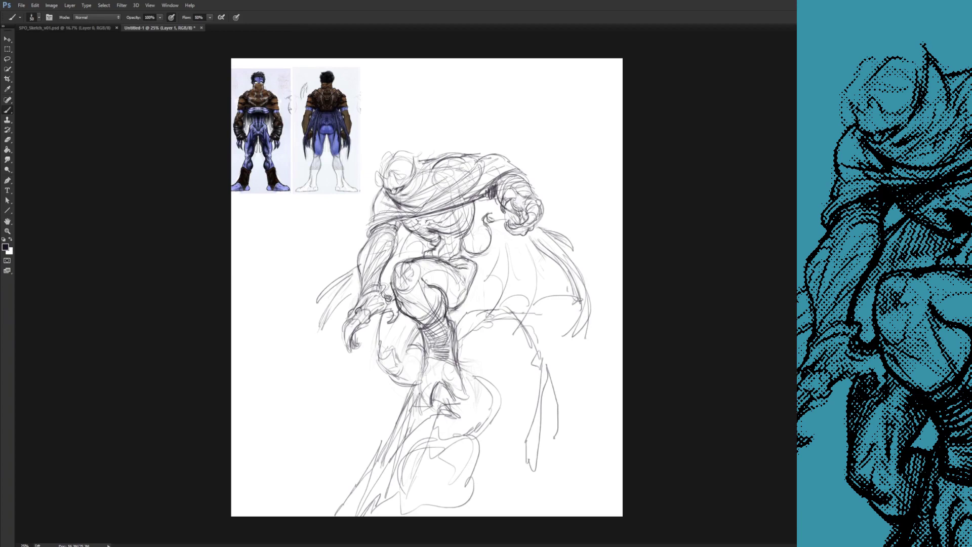
- Define the toes and ankle of the planted foot and strengthen the rear shin's contour
mouse_move(421, 394)
left_mouse_down()
mouse_move(429, 364)
mouse_move(433, 377)
left_mouse_up()
left_click_drag(444, 363, 449, 376)
mouse_move(422, 398)
left_mouse_down()
mouse_move(435, 409)
mouse_move(469, 395)
left_mouse_up()
mouse_move(428, 347)
left_mouse_down()
mouse_move(430, 364)
mouse_move(392, 370)
left_mouse_up()
- Erase the rough lines on the front knee and redraw its contour with inner kneecap details
key("e")
left_click_drag(412, 261, 393, 292)
key("b")
mouse_move(393, 269)
left_mouse_down()
mouse_move(396, 283)
mouse_move(408, 278)
left_mouse_up()
mouse_move(403, 260)
left_mouse_down()
mouse_move(393, 269)
mouse_move(414, 259)
left_mouse_up()
mouse_move(394, 276)
left_mouse_down()
mouse_move(392, 290)
mouse_move(405, 295)
left_mouse_up()
left_click_drag(418, 276, 430, 284)
- Darken the back of the rear leg and the base's long slanted edge down to the canvas border
left_click_drag(421, 328, 399, 382)
left_click_drag(422, 347, 405, 408)
left_click_drag(408, 390, 381, 441)
left_click_drag(372, 445, 310, 515)
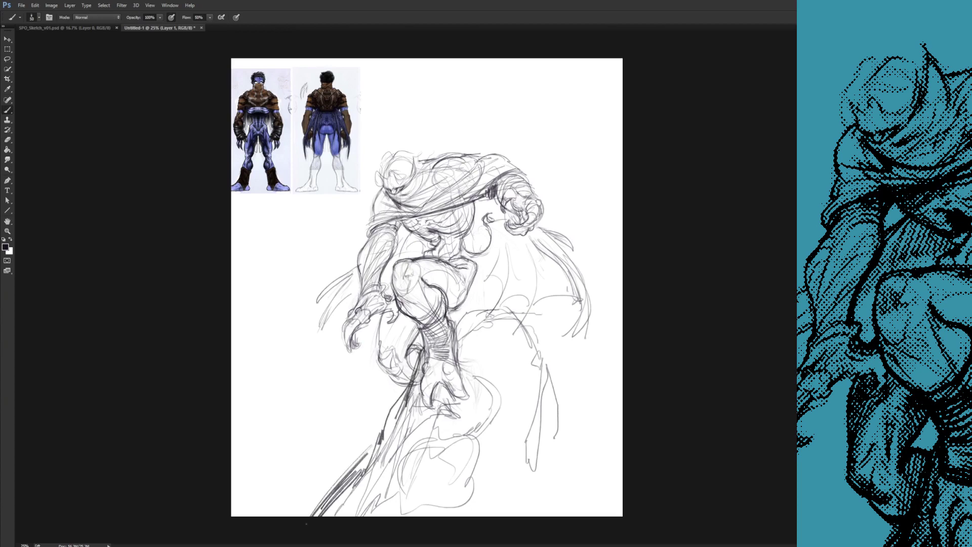
- Hatch shadows behind the waist and under the cape on both sides of the torso
left_click_drag(463, 248, 471, 261)
left_click_drag(471, 251, 479, 271)
mouse_move(496, 227)
left_mouse_down()
mouse_move(486, 273)
mouse_move(495, 273)
left_mouse_up()
left_click_drag(411, 234, 402, 253)
left_click_drag(430, 239, 421, 258)
mouse_move(393, 220)
left_mouse_down()
mouse_move(424, 214)
mouse_move(395, 223)
left_mouse_up()
left_click_drag(412, 219, 384, 227)
- Redraw the cape's upper back contour and add folds wrapping around the shoulders and neck
left_click_drag(498, 178, 474, 201)
left_click_drag(463, 156, 438, 184)
mouse_move(449, 154)
left_mouse_down()
mouse_move(433, 180)
mouse_move(480, 154)
left_mouse_up()
mouse_move(448, 155)
left_mouse_down()
mouse_move(481, 161)
mouse_move(436, 170)
mouse_move(478, 154)
left_mouse_up()
key("e")
key("b")
mouse_move(445, 154)
left_mouse_down()
mouse_move(482, 165)
mouse_move(426, 209)
left_mouse_up()
mouse_move(432, 185)
left_mouse_down()
mouse_move(422, 210)
mouse_move(398, 216)
left_mouse_up()
left_click_drag(382, 184, 374, 213)
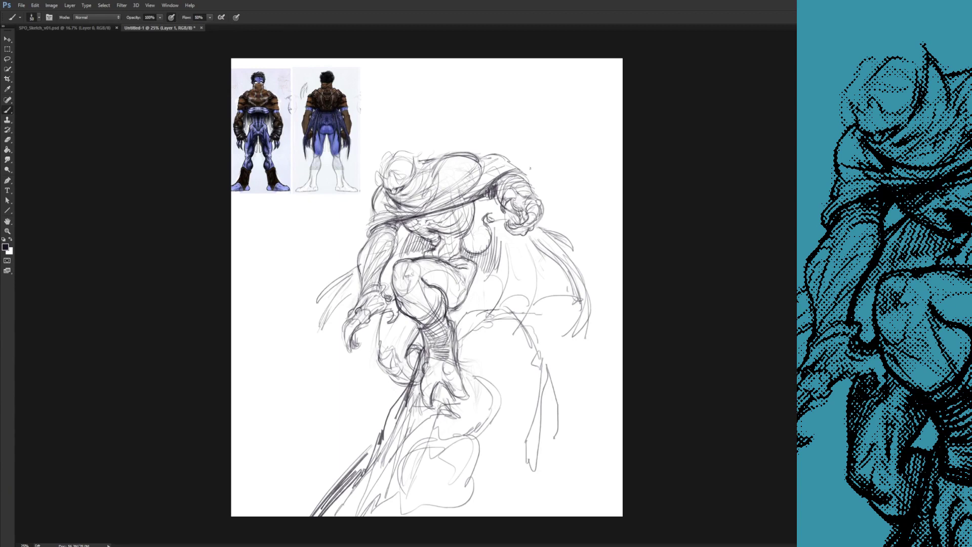
- Darken the flowing cape's long folds and the strips behind the hanging arm, with light strokes on the base
left_click_drag(422, 393, 431, 408)
left_click_drag(452, 473, 490, 428)
left_click_drag(482, 235, 508, 303)
left_click_drag(510, 240, 531, 315)
mouse_move(532, 244)
left_mouse_down()
mouse_move(580, 301)
mouse_move(585, 329)
left_mouse_up()
mouse_move(352, 270)
left_mouse_down()
mouse_move(311, 313)
mouse_move(321, 340)
left_mouse_up()
- Darken the torso beneath the cape and add a pointed cloth peak behind the head
left_click_drag(409, 232, 399, 243)
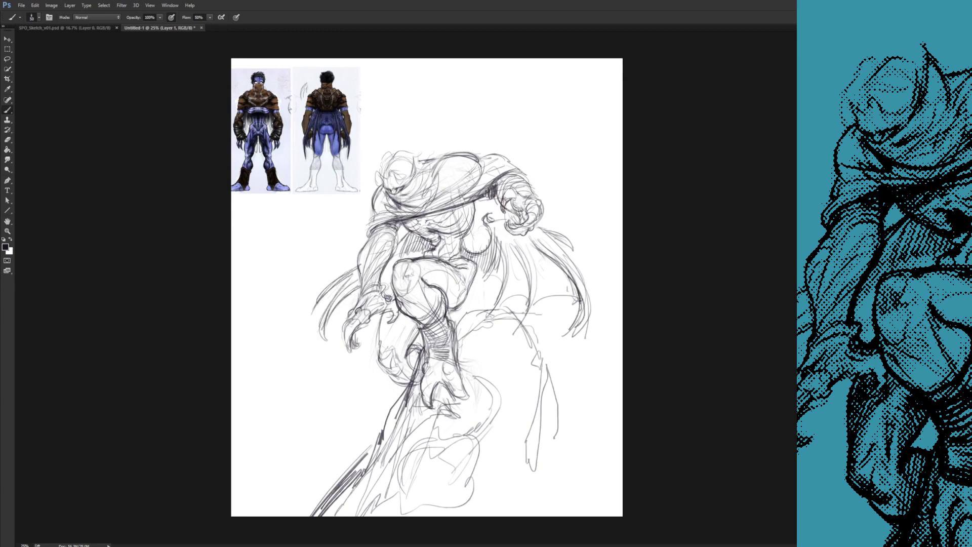
left_click_drag(449, 213, 473, 202)
left_click_drag(418, 151, 409, 183)
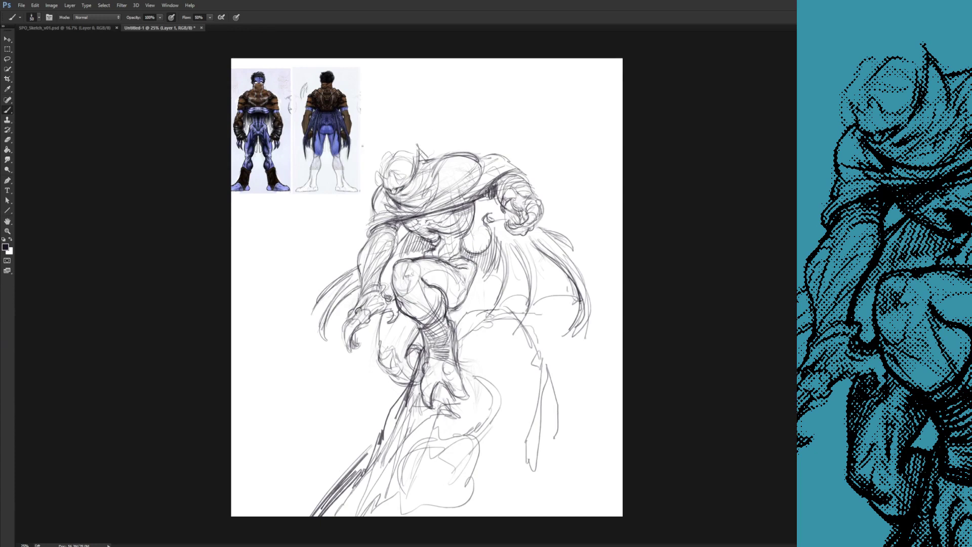
- Strengthen the lower contour of the front knee and outline the rear leg behind it
left_click_drag(417, 292, 400, 301)
left_click_drag(420, 286, 404, 300)
mouse_move(458, 278)
left_mouse_down()
mouse_move(378, 377)
mouse_move(389, 389)
left_mouse_up()
left_click_drag(415, 343, 409, 386)
- Outline the outer edge of the rock base and add long strokes down its near side
left_click_drag(518, 330, 548, 400)
left_click_drag(546, 405, 540, 426)
mouse_move(538, 359)
left_mouse_down()
mouse_move(517, 464)
mouse_move(549, 514)
left_mouse_up()
left_click_drag(405, 413, 364, 496)
left_click_drag(423, 359, 395, 483)
mouse_move(422, 429)
left_mouse_down()
mouse_move(385, 492)
mouse_move(400, 494)
left_mouse_up()
- Enlarge the brush and block in broad diagonal shading across the rock base
key("bracketright")
key("bracketright")
key("bracketright")
key("bracketright")
key("bracketright")
left_click_drag(377, 455, 362, 509)
left_click_drag(413, 471, 440, 507)
left_click_drag(533, 382, 436, 483)
left_click_drag(544, 395, 471, 469)
mouse_move(531, 345)
left_mouse_down()
mouse_move(544, 397)
mouse_move(474, 466)
left_mouse_up()
- Reduce the brush size and hatch the lower rock and the shadow beneath the foot
key("bracketleft")
key("bracketleft")
key("bracketleft")
left_click_drag(521, 455, 472, 509)
left_click_drag(532, 471, 499, 514)
left_click_drag(538, 495, 524, 516)
left_click_drag(464, 467, 444, 514)
left_click_drag(478, 432, 457, 450)
mouse_move(491, 412)
left_mouse_down()
mouse_move(456, 438)
mouse_move(498, 390)
left_mouse_up()
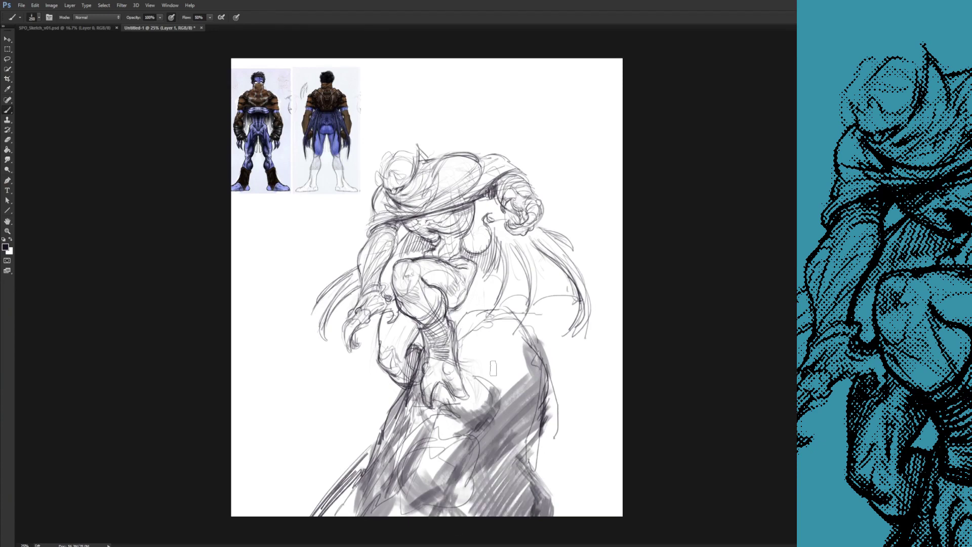
- Crop the canvas narrower on both sides around the figure
key("c")
left_click_drag(232, 287, 245, 287)
left_click_drag(609, 267, 600, 267)
key("Return")
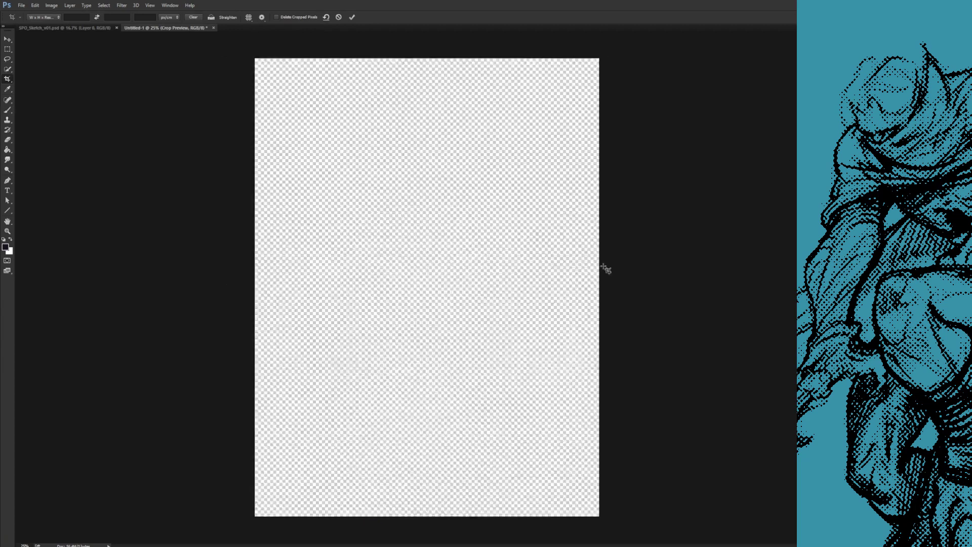
key("Escape")
- Clean up and redraw the rock base's outer contour down to the canvas border
key("b")
left_click_drag(546, 384, 551, 448)
key("e")
mouse_move(524, 324)
left_mouse_down()
mouse_move(555, 399)
mouse_move(533, 476)
mouse_move(549, 496)
left_mouse_up()
key("b")
left_click_drag(528, 473, 553, 515)
- Draw a skull below the foot and carve dark cracks and ledges into the rock beside it
mouse_move(465, 381)
left_mouse_down()
mouse_move(478, 424)
mouse_move(489, 401)
mouse_move(483, 436)
left_mouse_up()
left_click_drag(501, 390, 529, 467)
mouse_move(545, 416)
left_mouse_down()
mouse_move(531, 430)
mouse_move(538, 457)
left_mouse_up()
mouse_move(499, 422)
left_mouse_down()
mouse_move(495, 437)
mouse_move(509, 427)
left_mouse_up()
left_click_drag(492, 344, 478, 370)
mouse_move(511, 375)
left_mouse_down()
mouse_move(536, 399)
mouse_move(504, 398)
left_mouse_up()
left_click_drag(496, 431, 471, 469)
mouse_move(491, 425)
left_mouse_down()
mouse_move(473, 455)
mouse_move(519, 446)
left_mouse_up()
left_click_drag(463, 499, 524, 461)
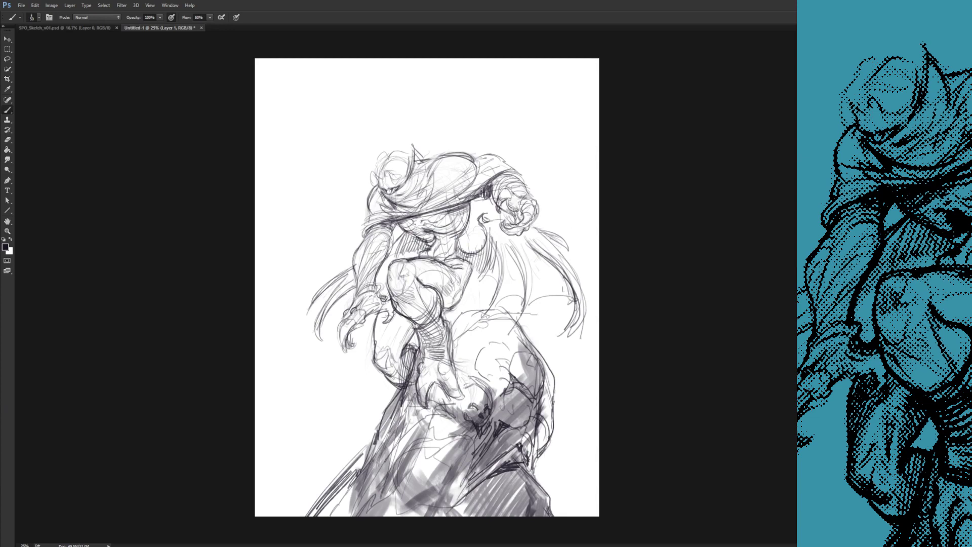
- Add rounded rock forms above the skull and angular cracks across the lower base
mouse_move(478, 373)
left_mouse_down()
mouse_move(493, 345)
mouse_move(511, 351)
left_mouse_up()
mouse_move(464, 341)
left_mouse_down()
mouse_move(457, 360)
mouse_move(492, 338)
left_mouse_up()
left_click_drag(428, 478, 474, 456)
mouse_move(400, 479)
left_mouse_down()
mouse_move(405, 451)
mouse_move(425, 454)
left_mouse_up()
left_click_drag(397, 440, 431, 418)
mouse_move(428, 451)
left_mouse_down()
mouse_move(441, 425)
mouse_move(448, 447)
left_mouse_up()
mouse_move(477, 404)
left_mouse_down()
mouse_move(469, 415)
mouse_move(456, 412)
left_mouse_up()
left_click_drag(460, 423, 476, 415)
left_click_drag(441, 427, 457, 412)
left_click_drag(377, 456, 357, 516)
- Clean up the hanging wrist, darken the inner arm contour and sharpen the curl beside the raised fist
key("e")
mouse_move(384, 304)
left_mouse_down()
mouse_move(367, 312)
mouse_move(388, 299)
left_mouse_up()
key("b")
left_click_drag(376, 286, 402, 244)
left_click_drag(407, 248, 398, 258)
key("e")
key("b")
mouse_move(479, 218)
left_mouse_down()
mouse_move(483, 228)
mouse_move(509, 218)
mouse_move(492, 221)
left_mouse_up()
key("e")
key("b")
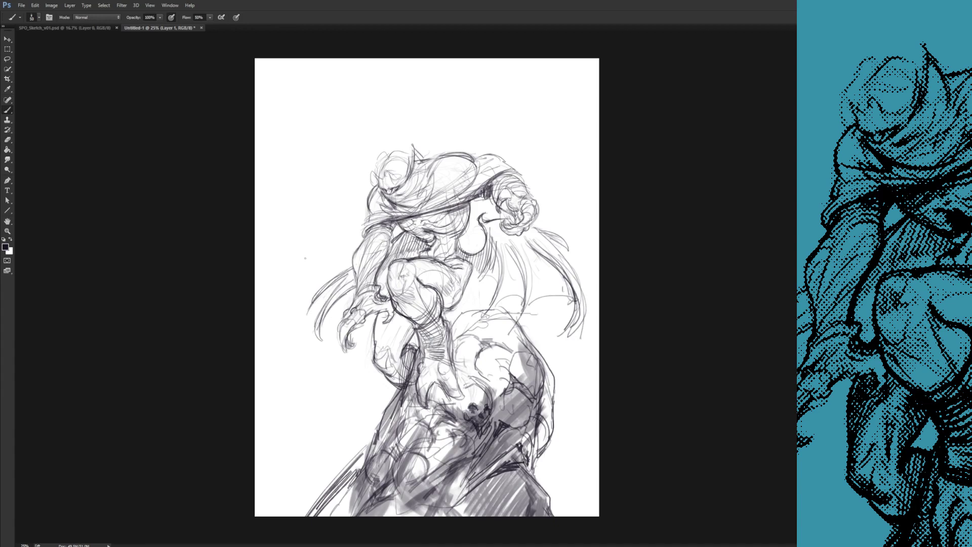
- Darken the hanging arm's sleeve edge and the cape's cuff over the raised forearm
left_click_drag(369, 238, 362, 214)
left_click_drag(511, 179, 525, 166)
left_click_drag(512, 201, 535, 173)
- Erase stray lines where the cape overlaps the rock and redraw the cape's pointed lower tips
key("e")
mouse_move(443, 314)
left_mouse_down()
mouse_move(456, 307)
mouse_move(481, 324)
left_mouse_up()
key("b")
key("e")
key("b")
key("e")
mouse_move(526, 297)
left_mouse_down()
mouse_move(518, 324)
mouse_move(545, 296)
left_mouse_up()
key("b")
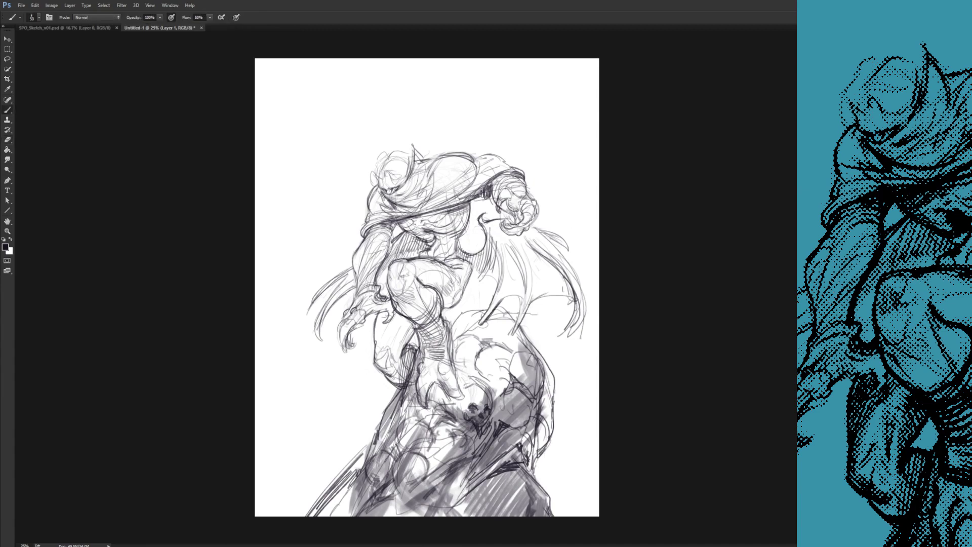
- Refine the lowered hand's claws and knee edge, and add a scalloped cape edge behind the thigh
left_click_drag(340, 329, 348, 352)
key("e")
left_click_drag(392, 292, 394, 310)
key("b")
left_click_drag(389, 270, 393, 307)
left_click_drag(471, 266, 481, 283)
mouse_move(479, 281)
left_mouse_down()
mouse_move(494, 280)
mouse_move(493, 304)
left_mouse_up()
- Deepen the rock base's shadows with dense diagonal hatching beside and below the skull
mouse_move(435, 464)
left_mouse_down()
mouse_move(523, 404)
mouse_move(541, 346)
left_mouse_up()
mouse_move(506, 434)
left_mouse_down()
mouse_move(463, 486)
mouse_move(522, 427)
left_mouse_up()
mouse_move(496, 474)
left_mouse_down()
mouse_move(452, 514)
mouse_move(397, 509)
mouse_move(451, 465)
left_mouse_up()
- Refine the planted foot, both shins and the wrapped bands, and darken the main fold across the cape
left_click_drag(423, 404, 427, 367)
left_click_drag(456, 385, 452, 363)
left_click_drag(395, 347, 400, 332)
left_click_drag(424, 207, 505, 158)
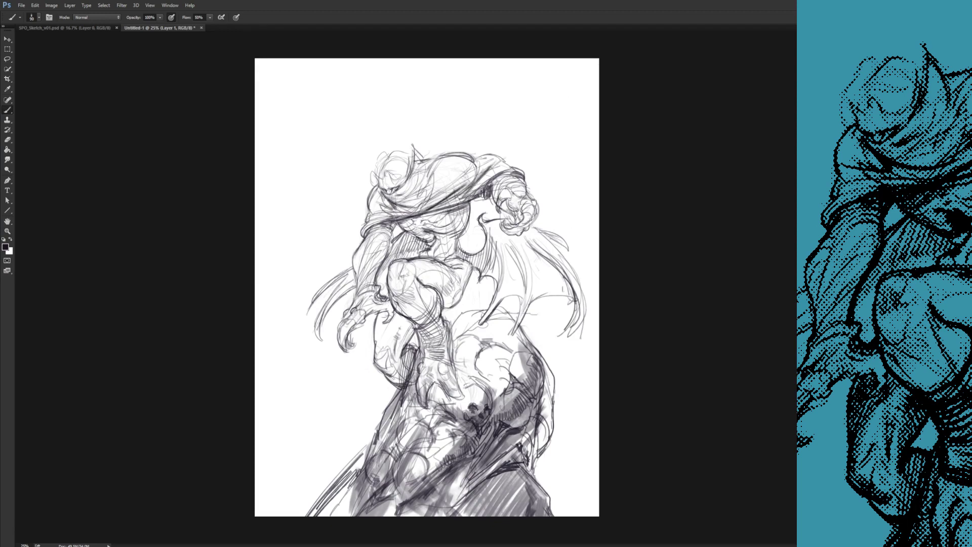
mouse_move(422, 362)
left_mouse_down()
mouse_move(416, 329)
mouse_move(420, 336)
mouse_move(438, 289)
left_mouse_up()
mouse_move(438, 300)
left_mouse_down()
mouse_move(416, 327)
mouse_move(441, 314)
left_mouse_up()
mouse_move(423, 346)
left_mouse_down()
mouse_move(452, 315)
mouse_move(454, 328)
left_mouse_up()
- Flip the canvas horizontally and define the ankle cuff, thigh underside and raised wrist
key("ctrl+shift+h")
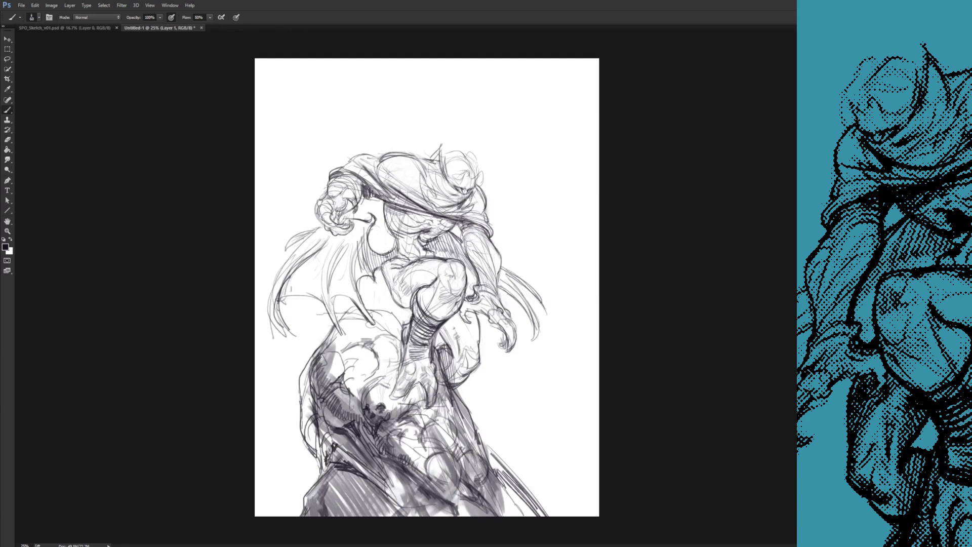
left_click_drag(404, 346, 402, 370)
left_click_drag(402, 369, 433, 360)
left_click_drag(390, 293, 409, 308)
left_click_drag(399, 305, 412, 310)
left_click_drag(324, 200, 351, 187)
left_click_drag(345, 190, 356, 209)
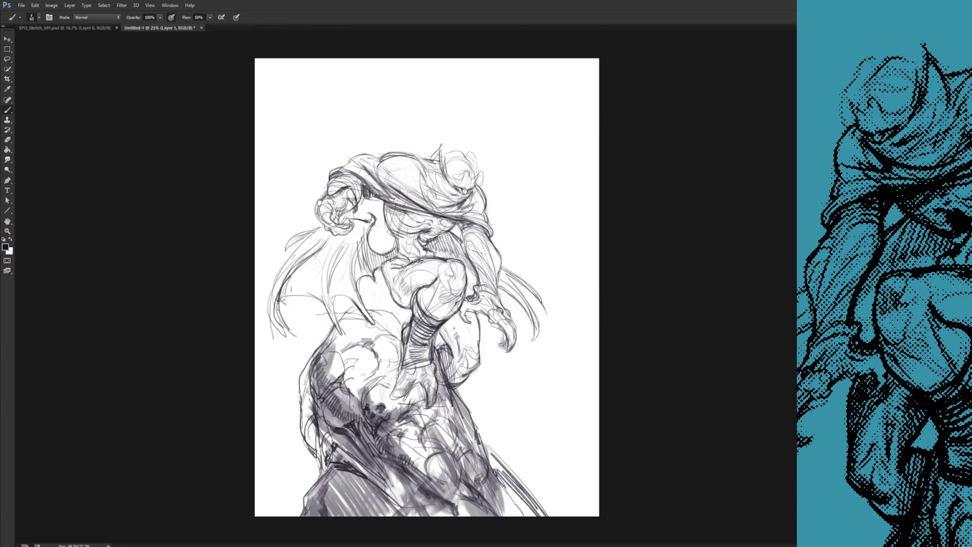
- Erase the ragged outer tip of the flowing cape and redraw it with a clean curved lower edge
key("e")
mouse_move(283, 320)
left_mouse_down()
mouse_move(285, 276)
mouse_move(269, 316)
left_mouse_up()
key("b")
mouse_move(295, 252)
left_mouse_down()
mouse_move(267, 323)
mouse_move(302, 290)
left_mouse_up()
left_click_drag(276, 302, 320, 292)
- Darken the planted foot's contour, the ankle cuff, the inner knee line and a shoulder fold
mouse_move(390, 398)
left_mouse_down()
mouse_move(416, 384)
mouse_move(410, 366)
left_mouse_up()
left_click_drag(404, 368, 428, 359)
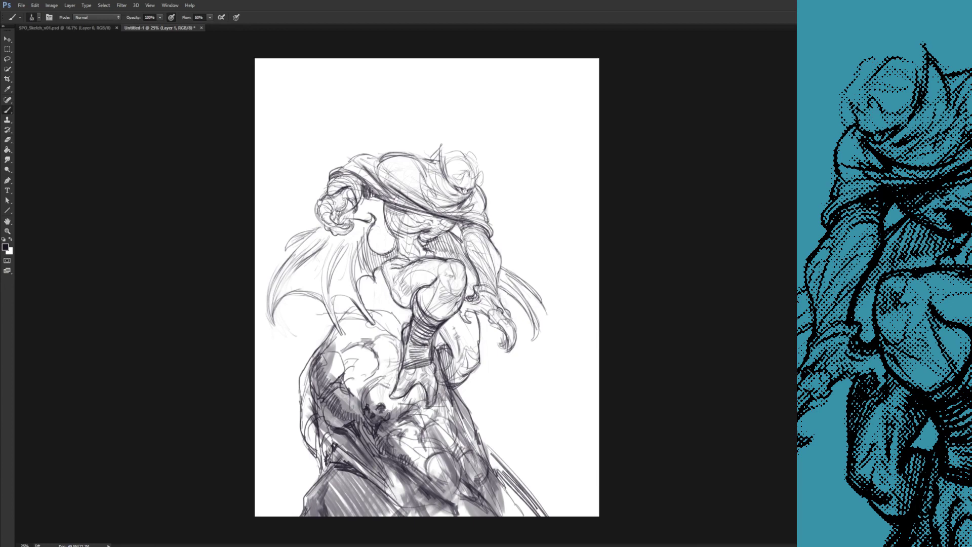
left_click_drag(438, 273, 425, 308)
left_click_drag(386, 175, 417, 196)
- Flip the canvas back horizontally, outline the rock's crest behind the shin and add shadow accents to the base
key("ctrl+shift+h")
mouse_move(450, 327)
left_mouse_down()
mouse_move(468, 308)
mouse_move(490, 307)
left_mouse_up()
mouse_move(486, 376)
left_mouse_down()
mouse_move(499, 392)
mouse_move(513, 381)
left_mouse_up()
left_click_drag(499, 370, 507, 358)
left_click_drag(423, 466, 435, 445)
left_click_drag(434, 453, 441, 446)
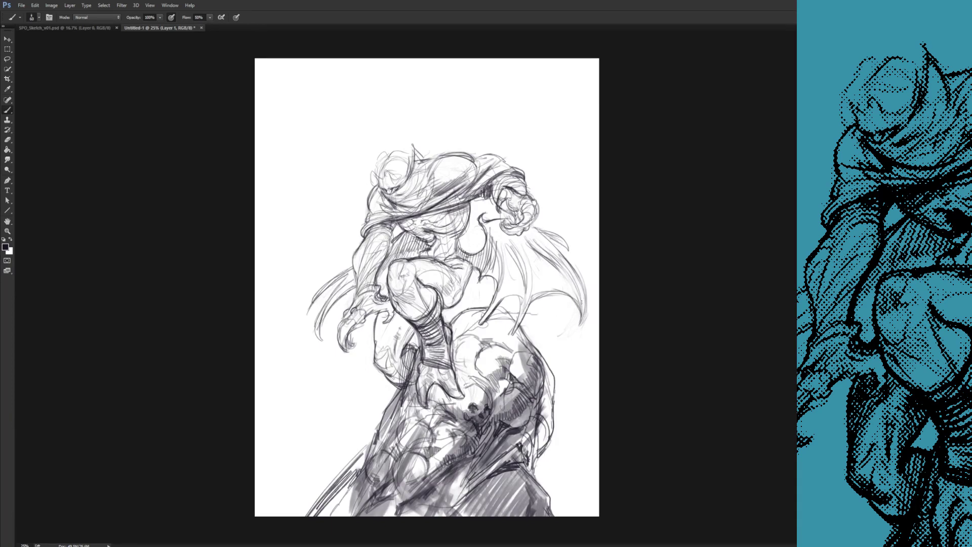
- Reinforce the rock's outer contour on the side behind the skull
left_click_drag(542, 421, 549, 436)
left_click_drag(537, 430, 545, 451)
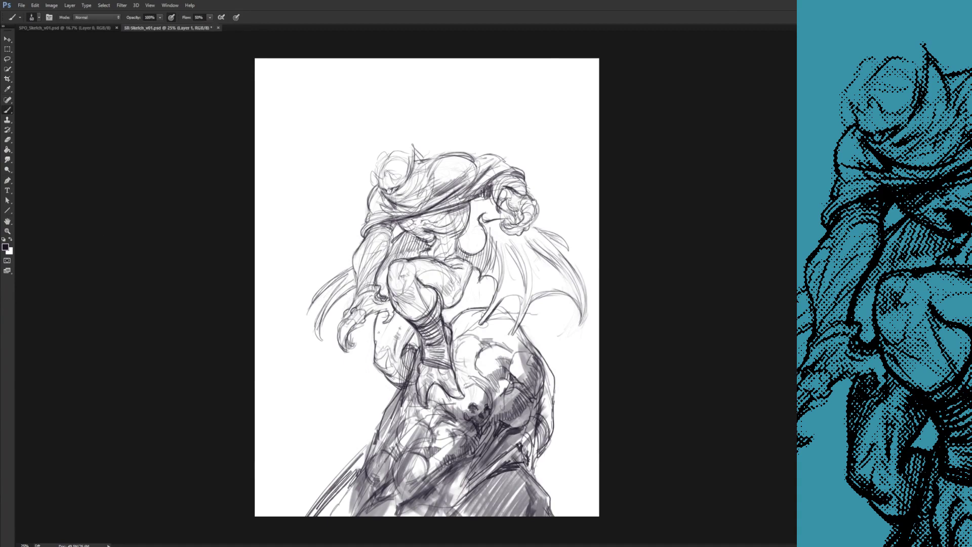
key("e")
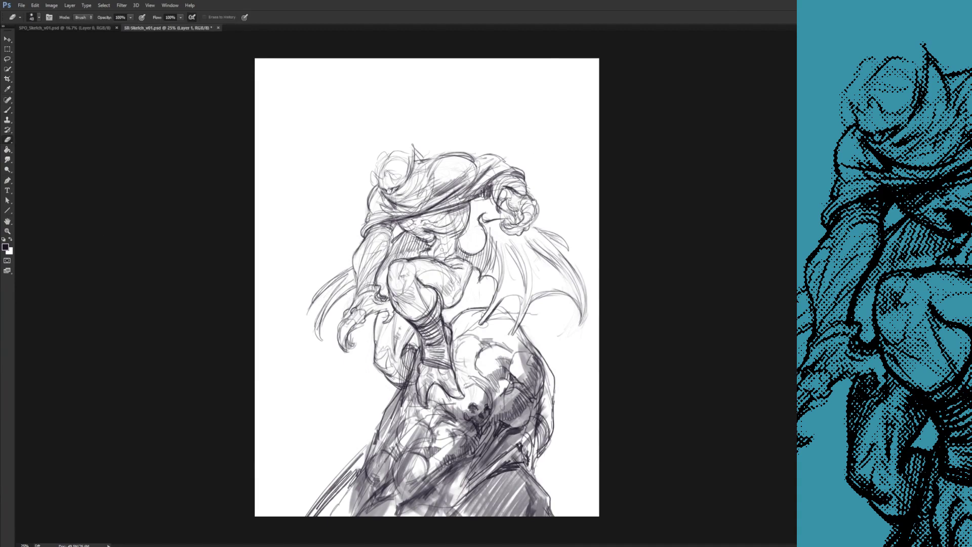
key("b")
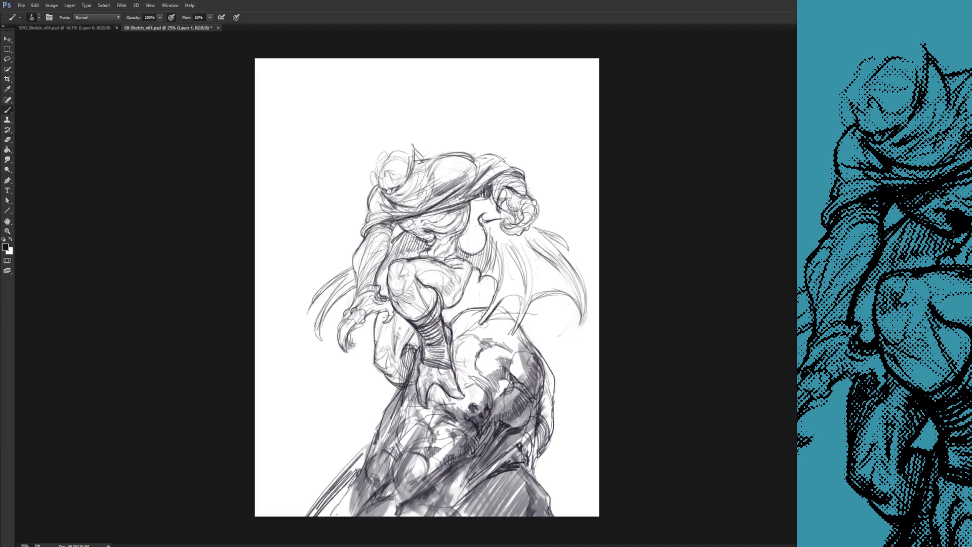
key("e")
key("b")
- Define the ridge on the rock's lower slope and erase the shading in the gap between the two lower legs
left_click_drag(346, 470, 371, 456)
key("e")
mouse_move(408, 346)
left_mouse_down()
mouse_move(417, 346)
mouse_move(404, 349)
left_mouse_up()
key("b")
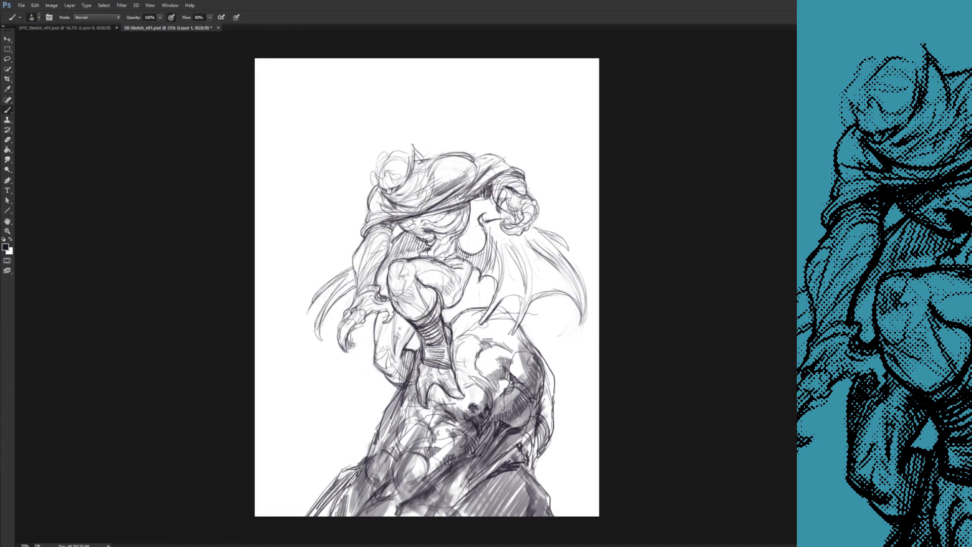
- Outline and hatch the rock's rounded crest beneath the cape, then darken the shadows at the torso and lower legs
left_click_drag(452, 324, 488, 308)
mouse_move(487, 309)
left_mouse_down()
mouse_move(502, 320)
mouse_move(486, 346)
mouse_move(514, 361)
mouse_move(531, 353)
mouse_move(532, 311)
left_mouse_up()
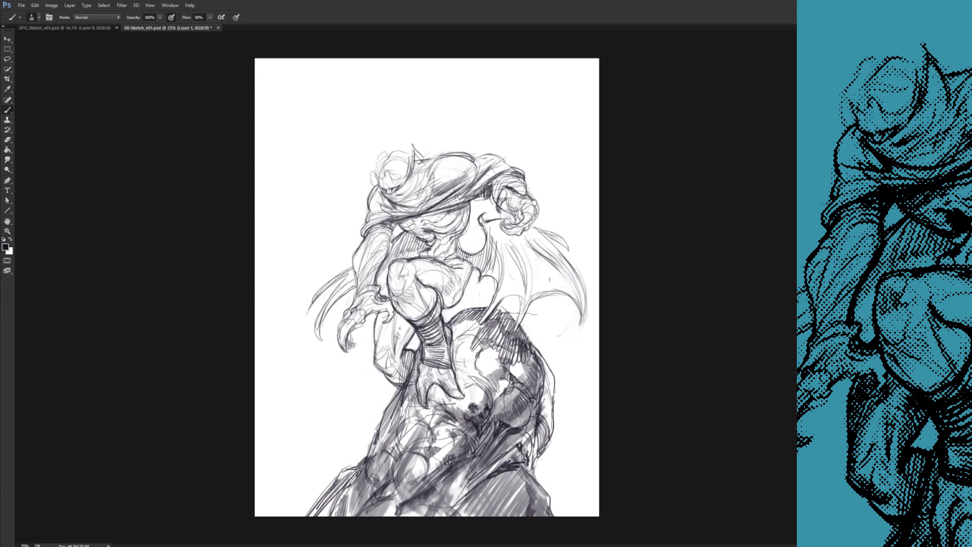
left_click_drag(426, 228, 435, 239)
mouse_move(457, 328)
left_mouse_down()
mouse_move(455, 377)
mouse_move(449, 362)
left_mouse_up()
left_click_drag(380, 362, 397, 378)
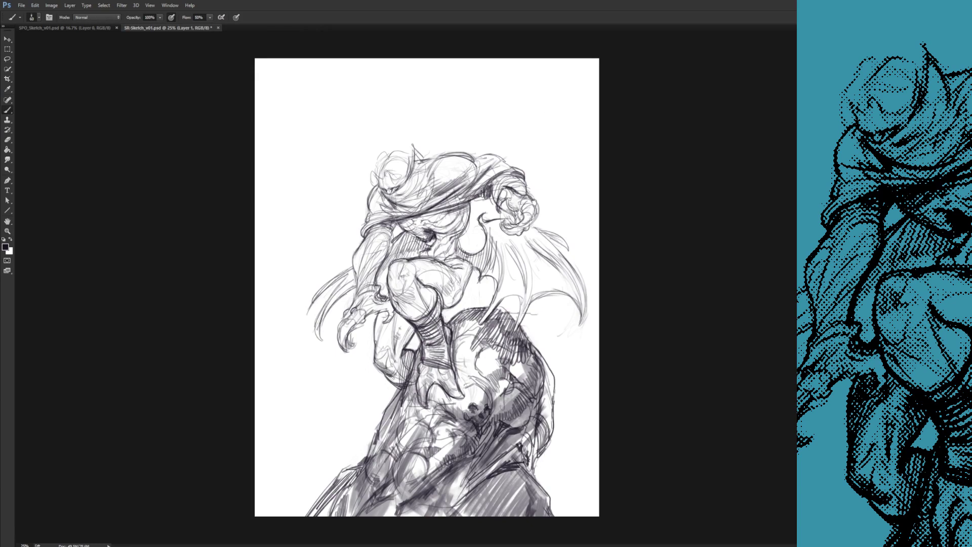
- Reinforce the lowered forearm and hood lines, and erase loose construction lines around the head
mouse_move(377, 280)
left_mouse_down()
mouse_move(391, 237)
mouse_move(389, 255)
left_mouse_up()
left_click_drag(414, 185, 397, 196)
key("e")
key("b")
key("e")
key("b")
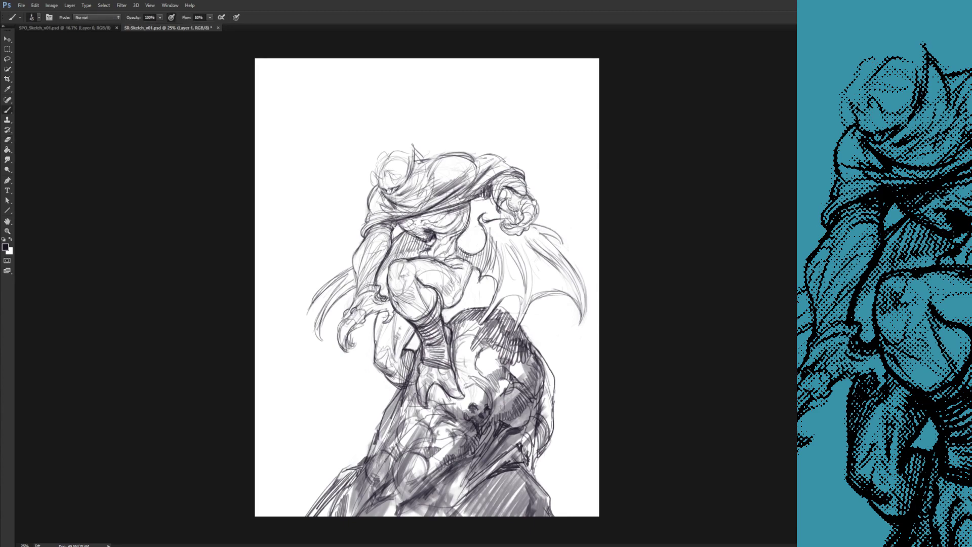
key("e")
left_click_drag(375, 169, 388, 157)
key("b")
key("e")
key("b")
- Darken the thigh underside, chest edge and upper back contour, and clean up the shoulder's outer edge
mouse_move(461, 279)
left_mouse_down()
mouse_move(454, 297)
mouse_move(456, 282)
left_mouse_up()
left_click_drag(457, 228, 445, 235)
left_click_drag(426, 162, 438, 157)
left_click_drag(427, 159, 442, 155)
key("e")
left_click_drag(375, 191, 369, 206)
key("b")
- Clean up the lowered hand's claw, then try a stroke across the raised hand's fingers and undo it
key("e")
left_click_drag(354, 333, 351, 349)
key("b")
key("e")
key("b")
key("e")
key("b")
left_click_drag(504, 219, 522, 224)
key("ctrl+z")
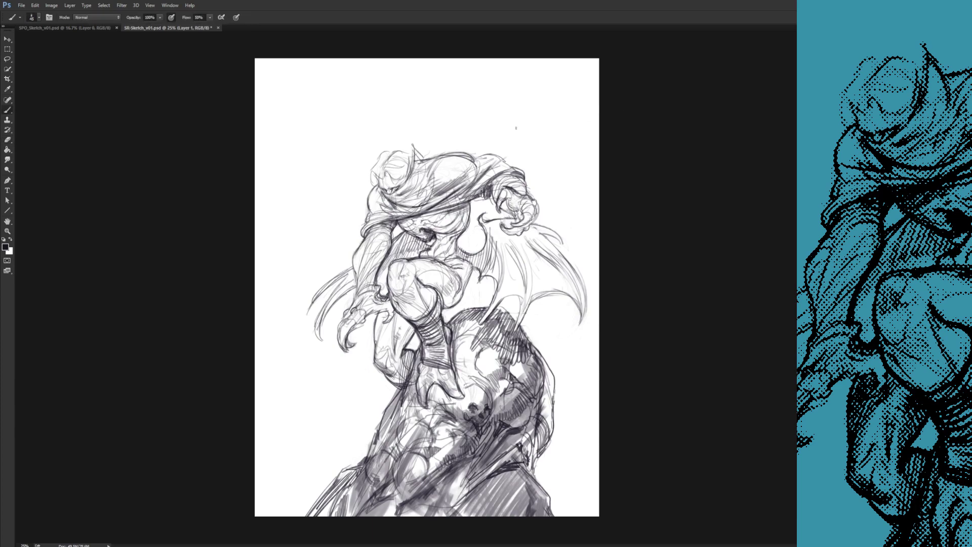
- Darken the tattered cape strips trailing behind the lowered arm
key("e")
key("b")
left_click_drag(318, 292, 307, 312)
left_click_drag(342, 276, 325, 292)
mouse_move(348, 275)
left_mouse_down()
mouse_move(321, 314)
mouse_move(320, 337)
left_mouse_up()
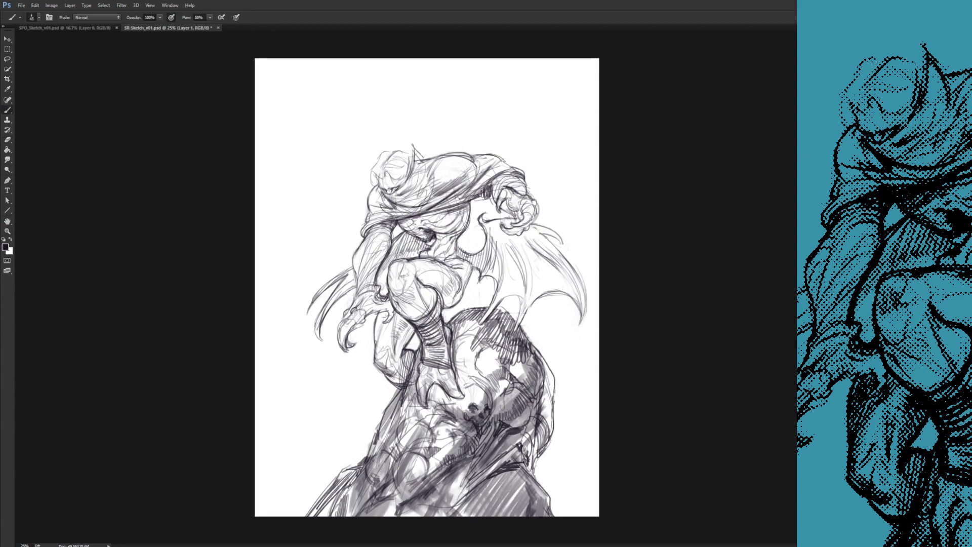
- Check the drawing mirrored horizontally, flip it back and extend the outer slope of the rock base
key("ctrl+shift+h")
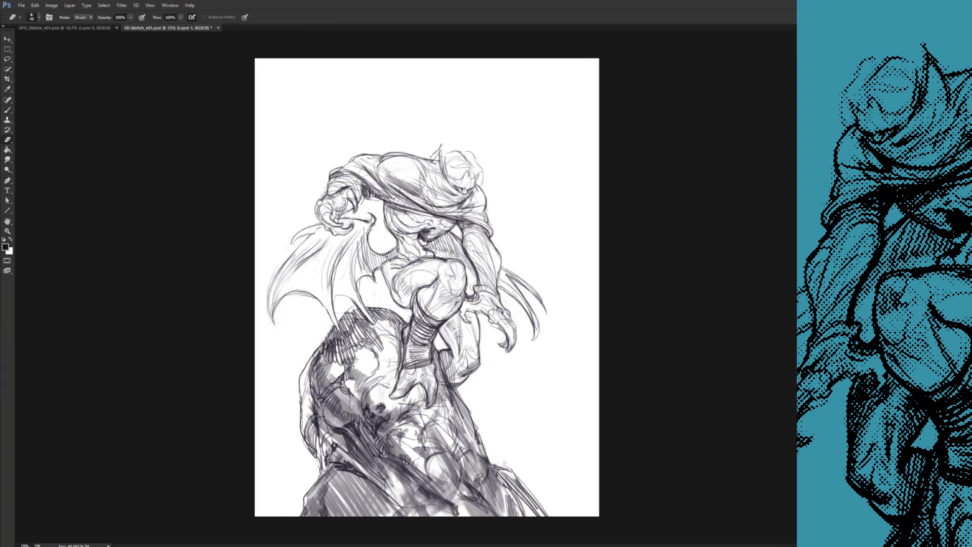
key("ctrl+shift+h")
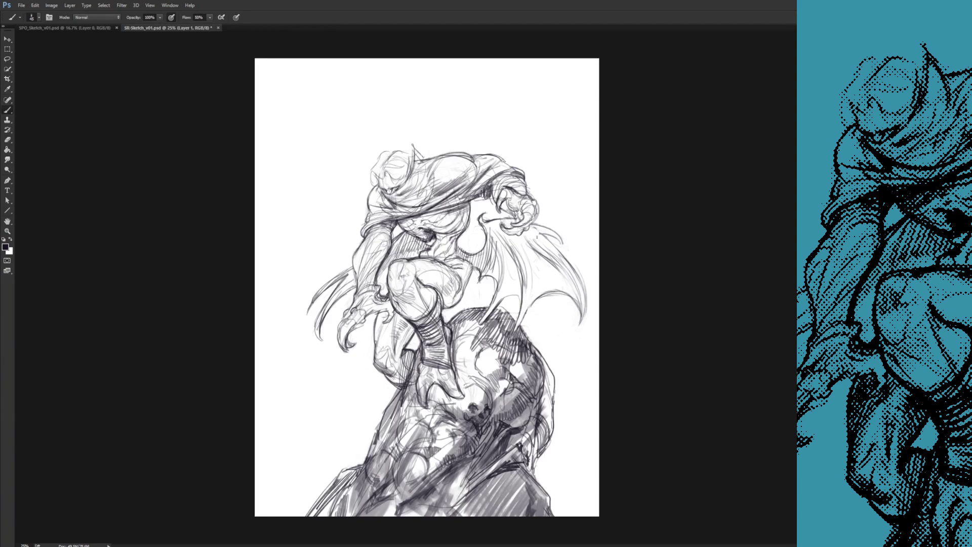
left_click_drag(298, 515, 324, 495)
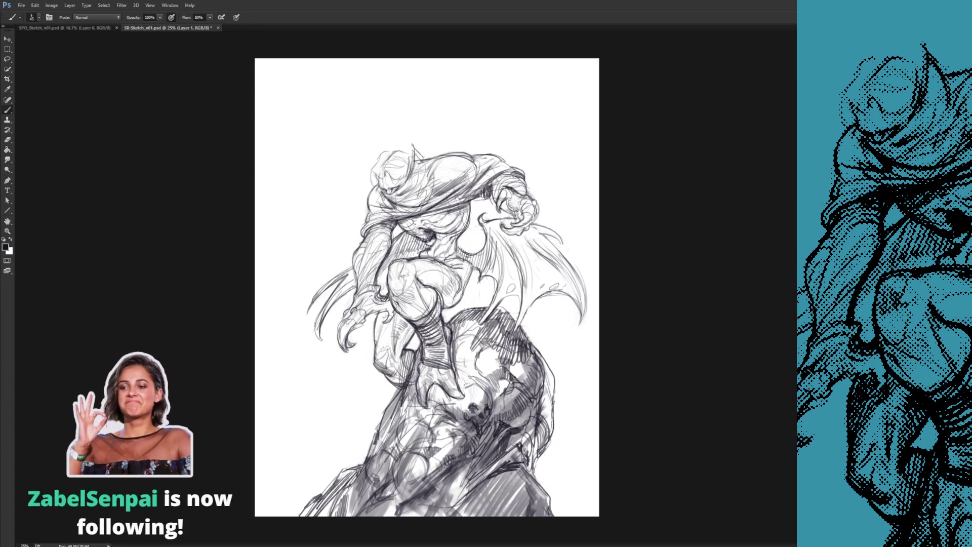
- Add detail strokes to the planted foot's toes, the rear leg and the back of the lowered hand
left_click_drag(431, 373, 426, 387)
left_click_drag(435, 373, 443, 384)
left_click_drag(386, 348, 379, 357)
left_click_drag(374, 299, 366, 311)
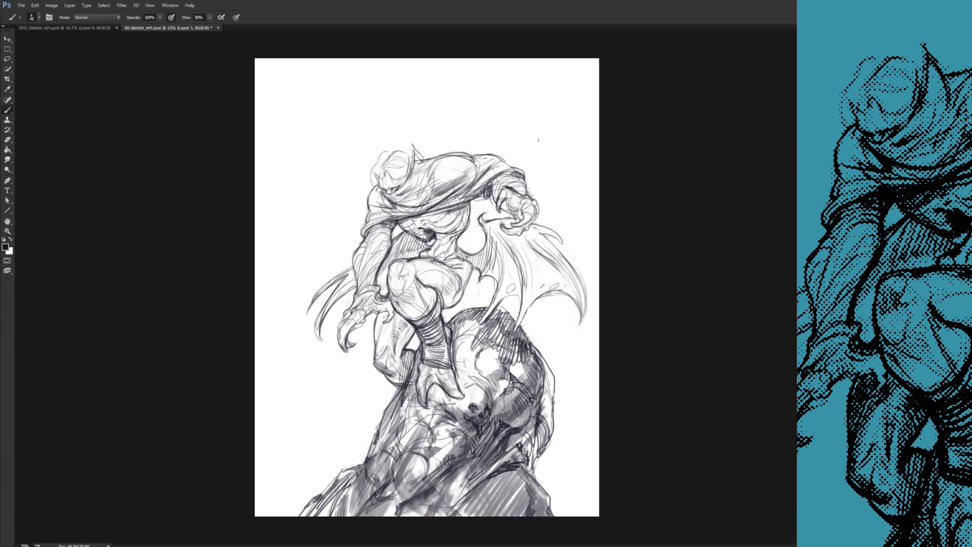
- Erase soft round highlights into the shaded rock forms below the foot and beside the skull
key("e")
mouse_move(416, 430)
left_mouse_down()
mouse_move(417, 461)
mouse_move(457, 472)
left_mouse_up()
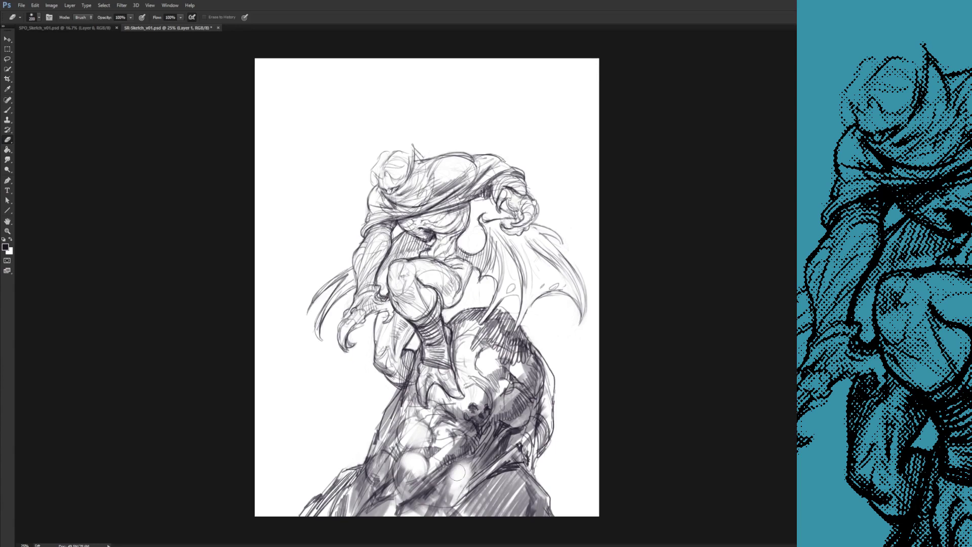
left_click_drag(498, 401, 519, 405)
left_click_drag(469, 438, 473, 445)
left_click_drag(385, 463, 389, 482)
key("b")
- Hatch shadows around the rounded rock forms and touch up the rock's lower ridge
left_click_drag(402, 471, 424, 477)
mouse_move(447, 439)
left_mouse_down()
mouse_move(431, 468)
mouse_move(438, 456)
left_mouse_up()
left_click_drag(534, 411, 524, 429)
mouse_move(359, 463)
left_mouse_down()
mouse_move(337, 476)
mouse_move(355, 464)
left_mouse_up()
- Add shading strokes to the thigh underside, the rear leg and the cloak's lower edge across the chest
left_click_drag(463, 280, 445, 306)
mouse_move(401, 343)
left_mouse_down()
mouse_move(400, 364)
mouse_move(400, 354)
left_mouse_up()
mouse_move(412, 322)
left_mouse_down()
mouse_move(402, 342)
mouse_move(406, 333)
left_mouse_up()
mouse_move(401, 218)
left_mouse_down()
mouse_move(427, 229)
mouse_move(433, 214)
left_mouse_up()
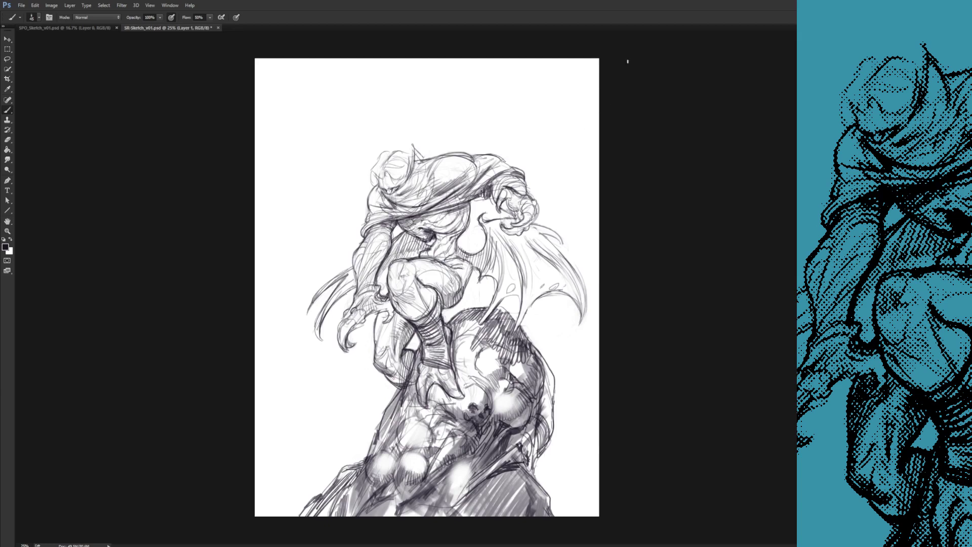
- Shade the rear leg with diagonal hatching beneath the lowered hand
left_click_drag(390, 324, 376, 354)
left_click_drag(381, 313, 376, 340)
left_click_drag(398, 315, 386, 344)
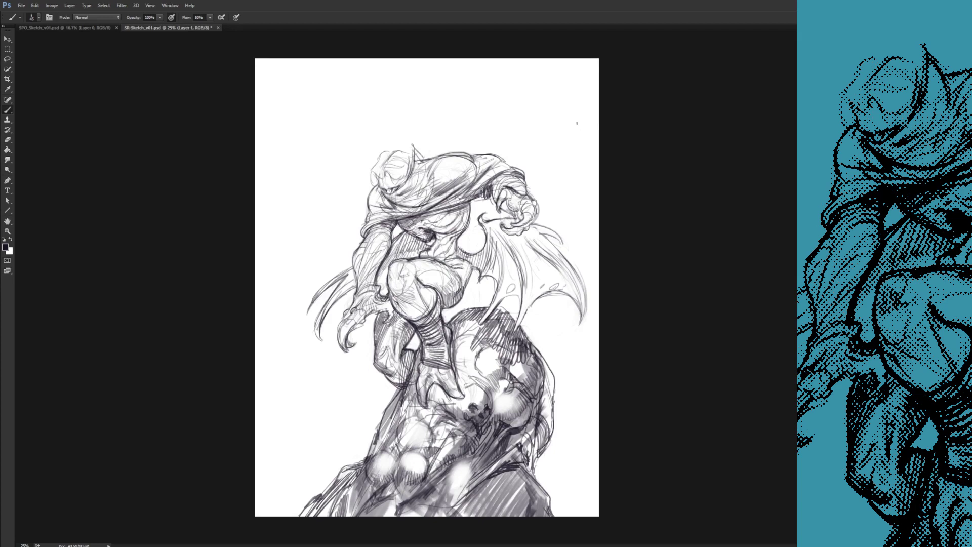
key("e")
key("b")
- Sharpen the tips and edges of the tattered cape and reinforce the claws of both hands
left_click_drag(326, 336, 322, 340)
left_click_drag(327, 312, 322, 338)
left_click_drag(533, 302, 518, 329)
key("e")
key("b")
left_click_drag(557, 236, 562, 245)
mouse_move(346, 331)
left_mouse_down()
mouse_move(344, 344)
mouse_move(346, 330)
left_mouse_up()
left_click_drag(504, 229, 531, 225)
- Shade the chest beneath the cloak and the folds beside the pointed collar, then accent the raised knee
key("ctrl+plus")
key("e")
key("b")
left_click_drag(392, 213, 409, 252)
left_click_drag(436, 203, 417, 142)
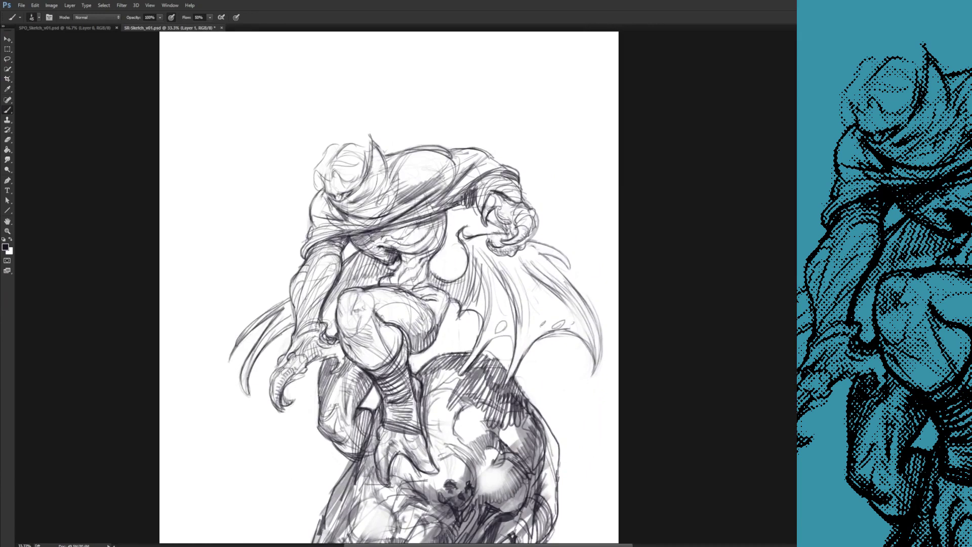
key("ctrl+minus")
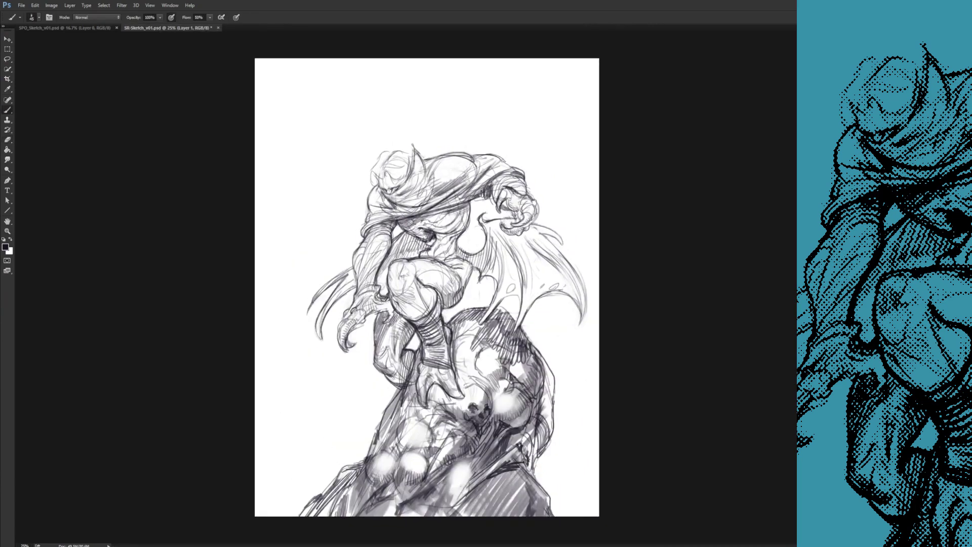
left_click_drag(400, 266, 393, 282)
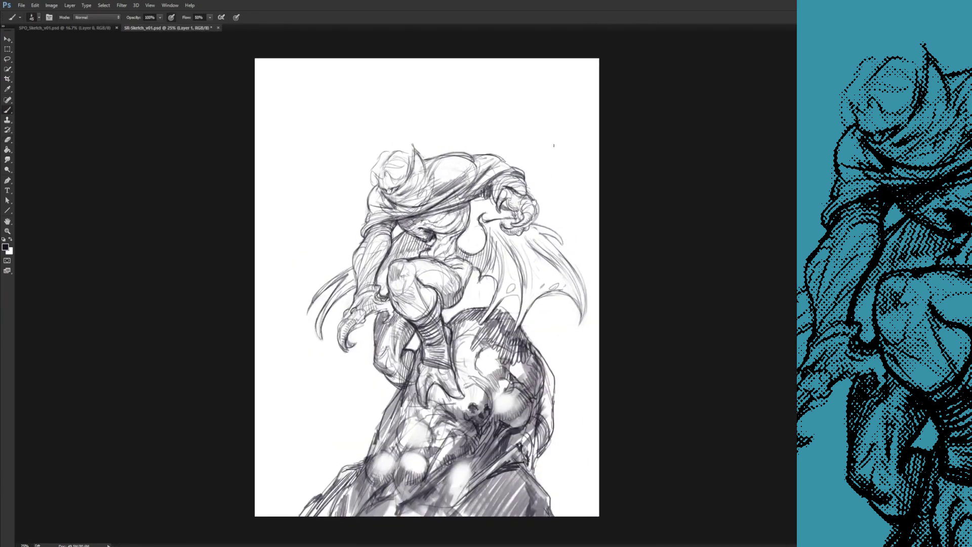